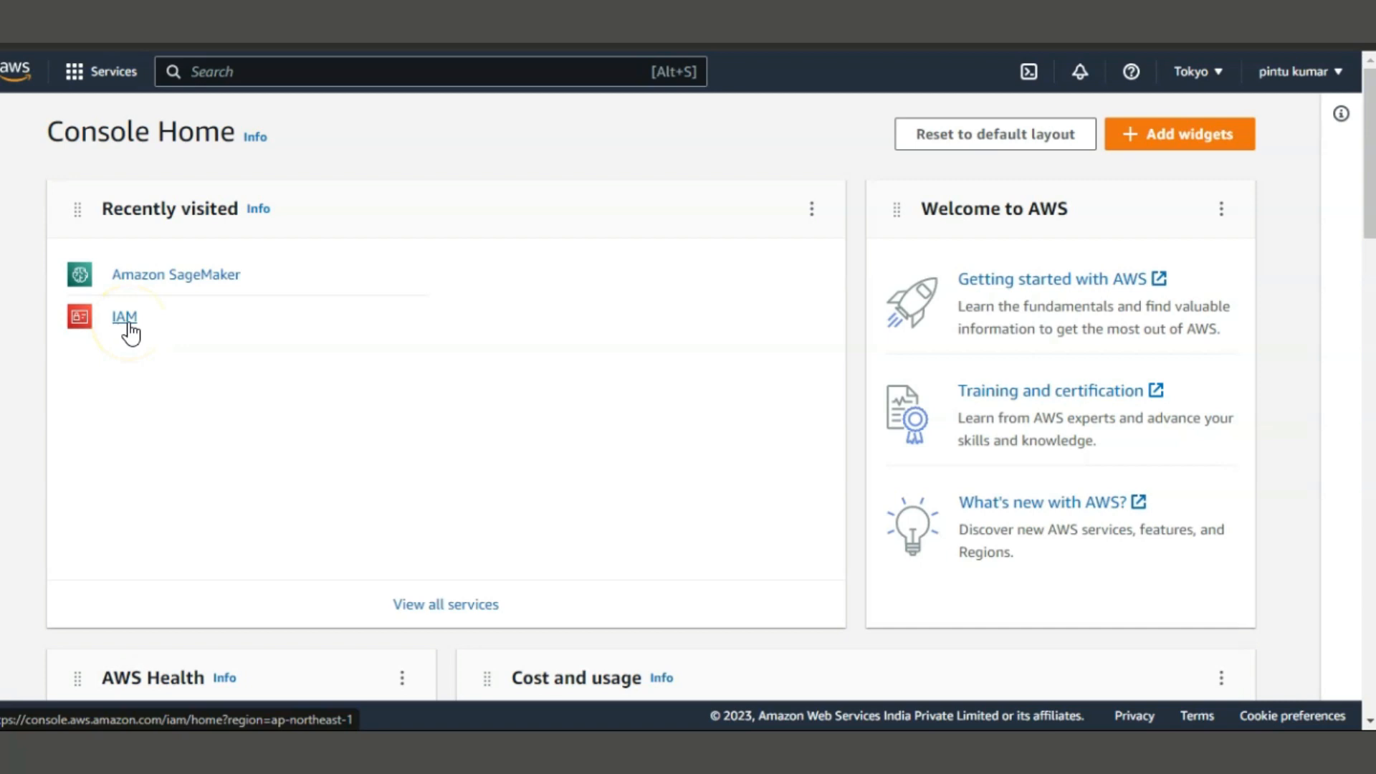
Open the list of IAM roles and start creating a new role
{"action": "left_click", "coordinate": [127, 324]}
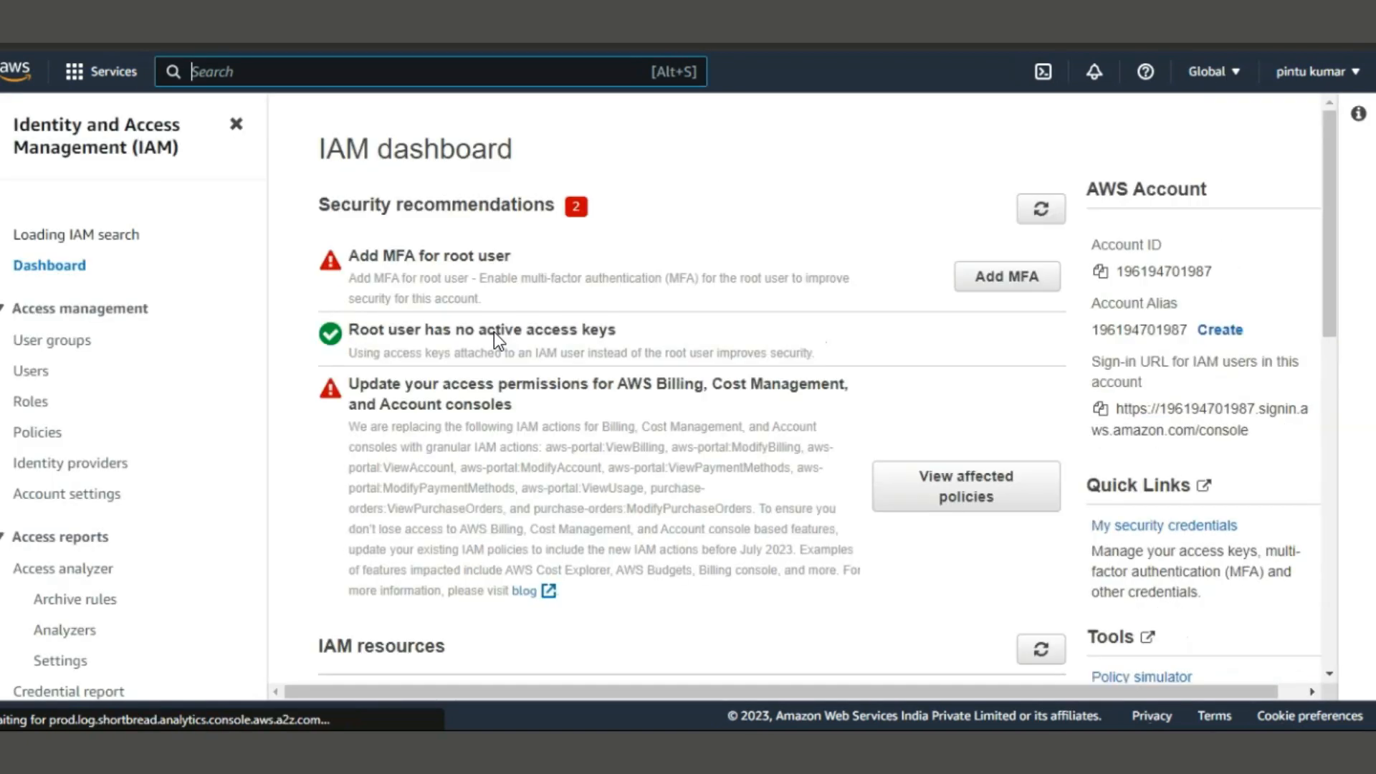
{"action": "scroll", "coordinate": [480, 437], "scroll_direction": "down", "scroll_amount": 2}
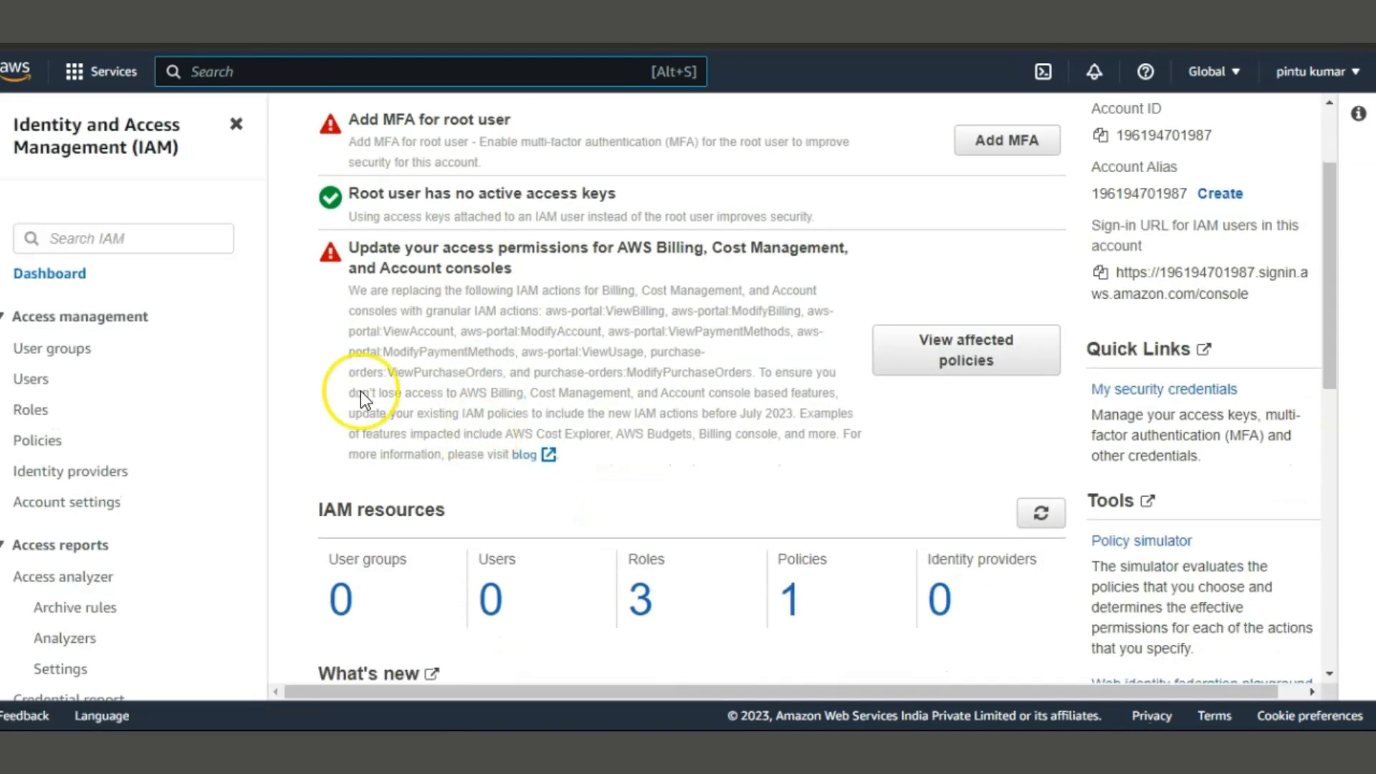
{"action": "left_click", "coordinate": [32, 410]}
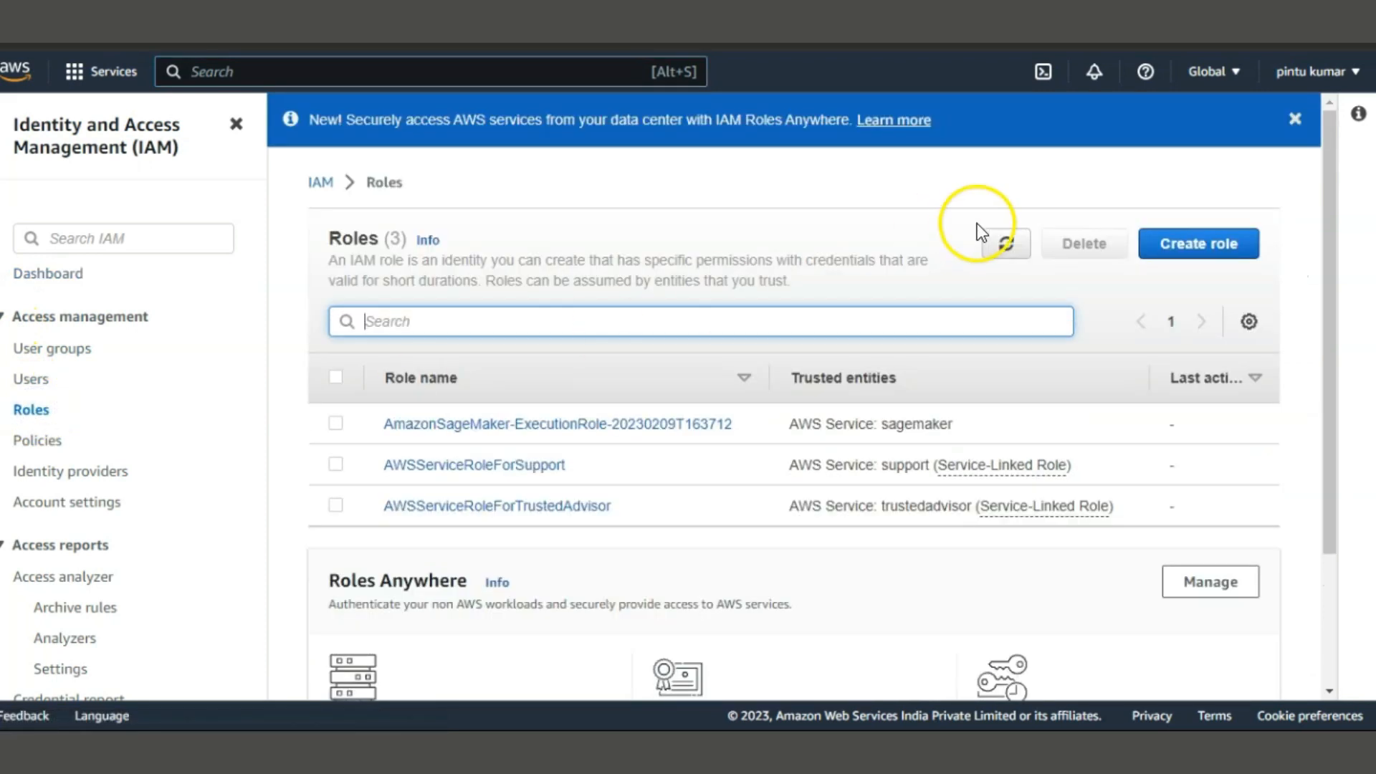
{"action": "scroll", "coordinate": [955, 306], "scroll_direction": "down", "scroll_amount": 1}
{"action": "scroll", "coordinate": [956, 306], "scroll_direction": "up", "scroll_amount": 1}
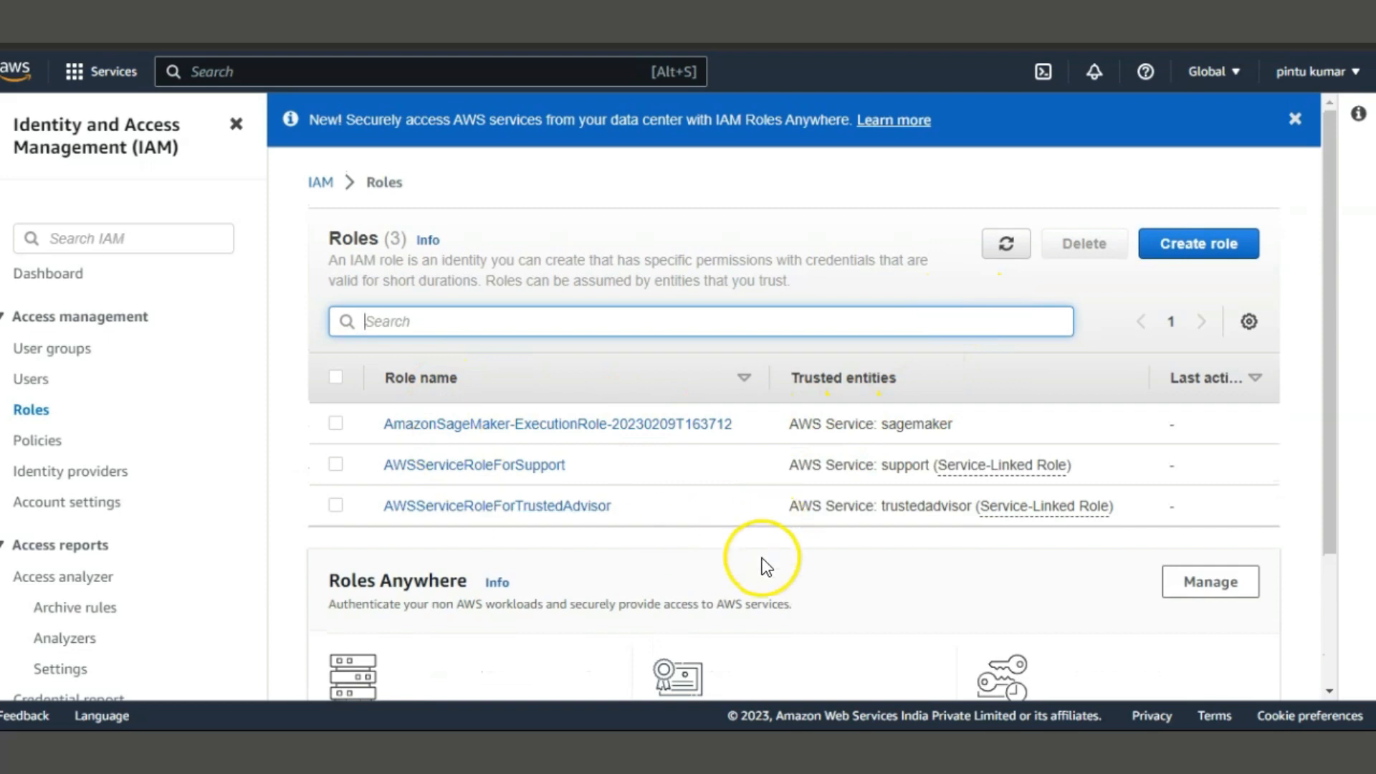
{"action": "left_click", "coordinate": [1198, 245]}
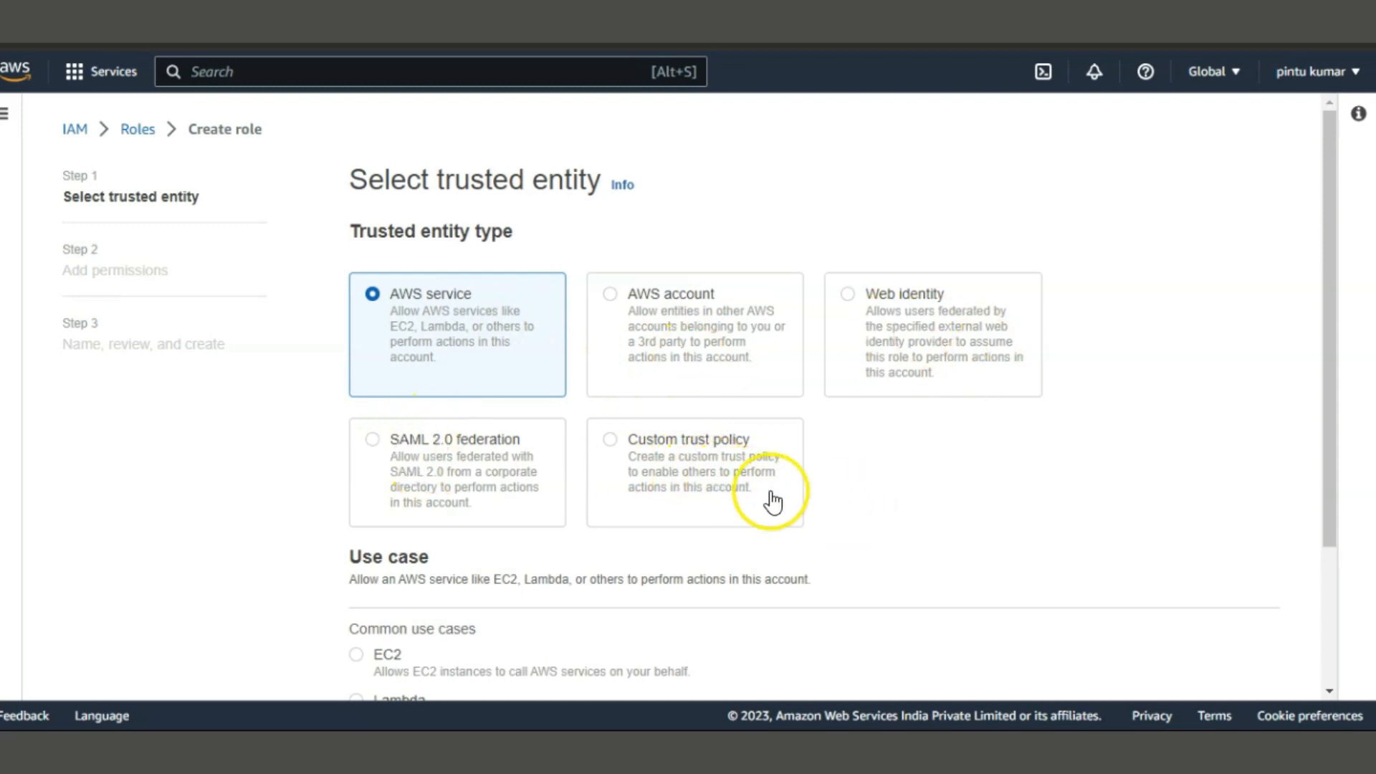
Choose SageMaker - Execution as the use case for the AWS service trusted entity and continue to the permissions
{"action": "scroll", "coordinate": [864, 506], "scroll_direction": "down", "scroll_amount": 3}
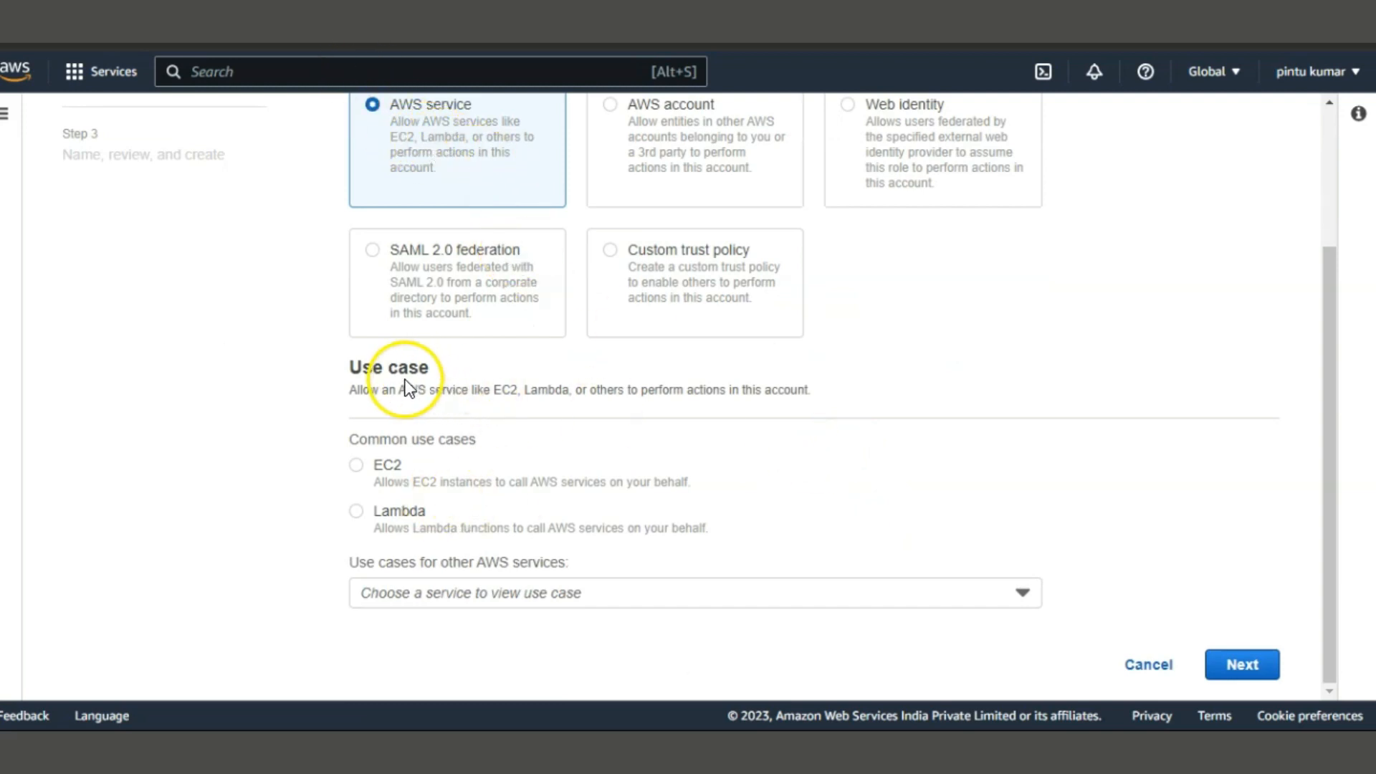
{"action": "left_click_drag", "start_coordinate": [433, 368], "coordinate": [347, 365]}
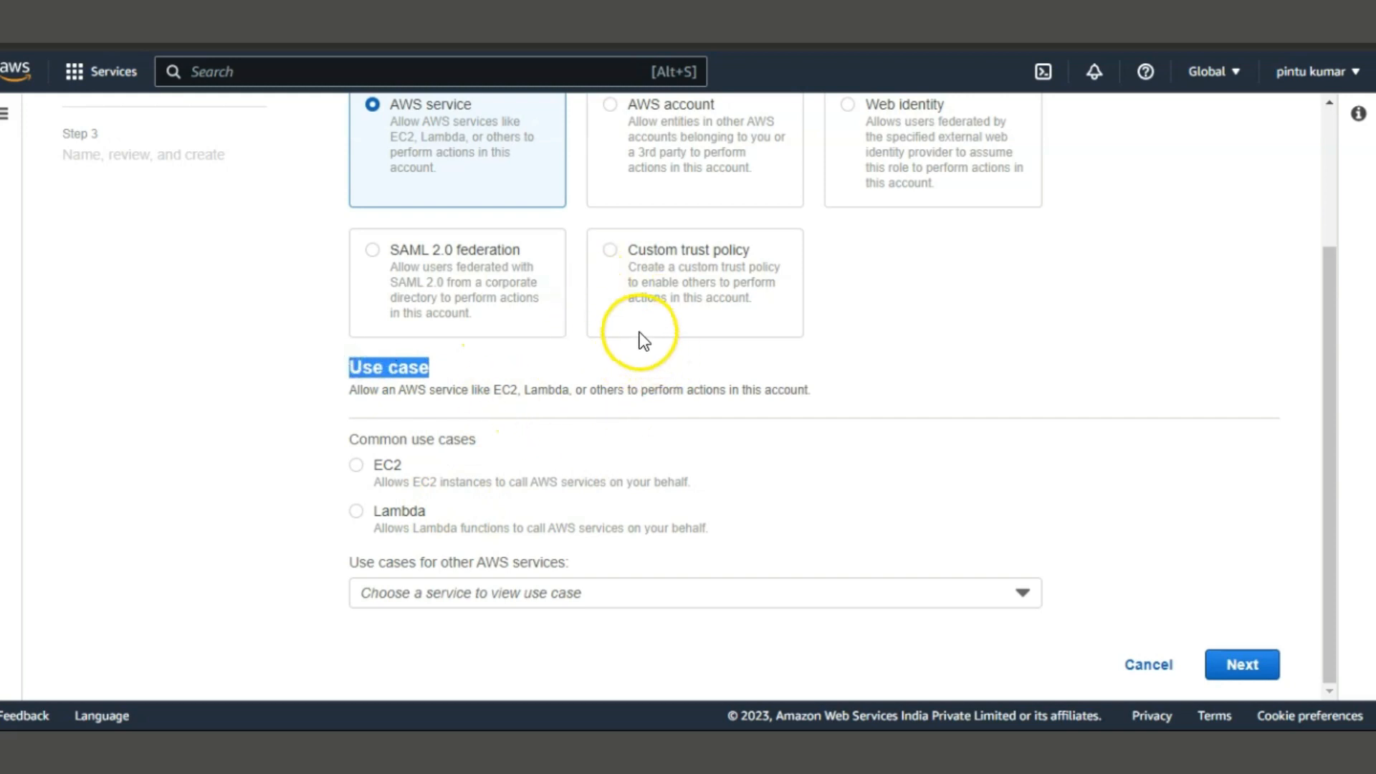
{"action": "left_click", "coordinate": [521, 595]}
{"action": "type", "text": "sage"}
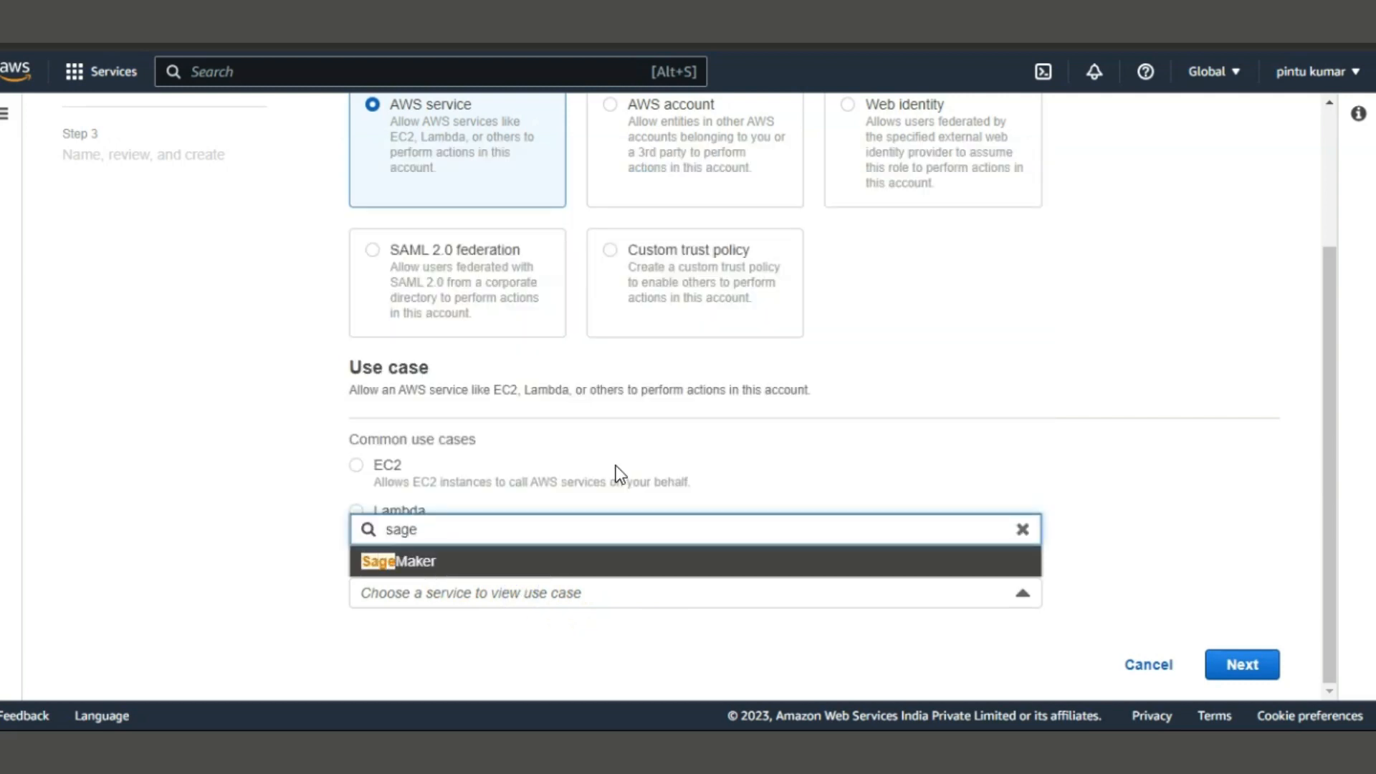
{"action": "left_click", "coordinate": [442, 569]}
{"action": "scroll", "coordinate": [658, 546], "scroll_direction": "down", "scroll_amount": 1}
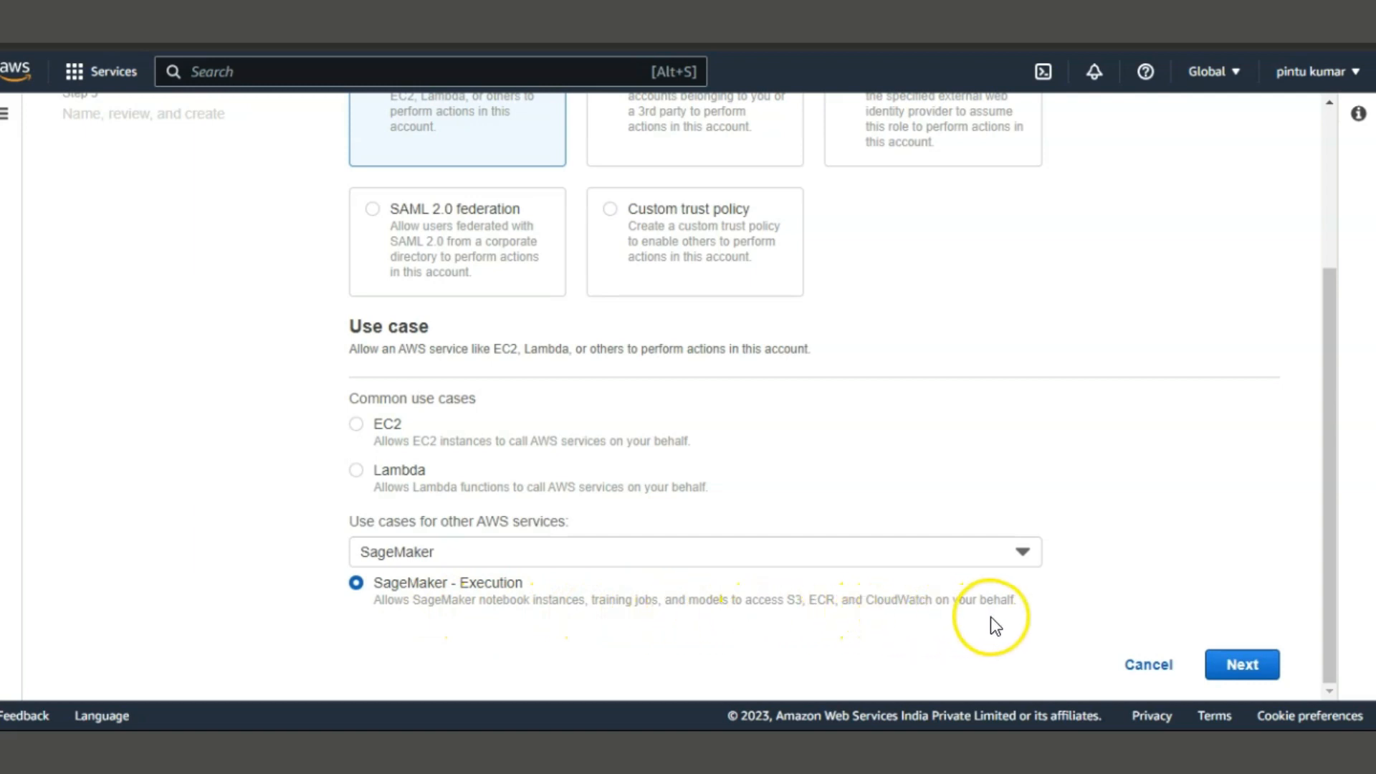
{"action": "left_click", "coordinate": [1238, 667]}
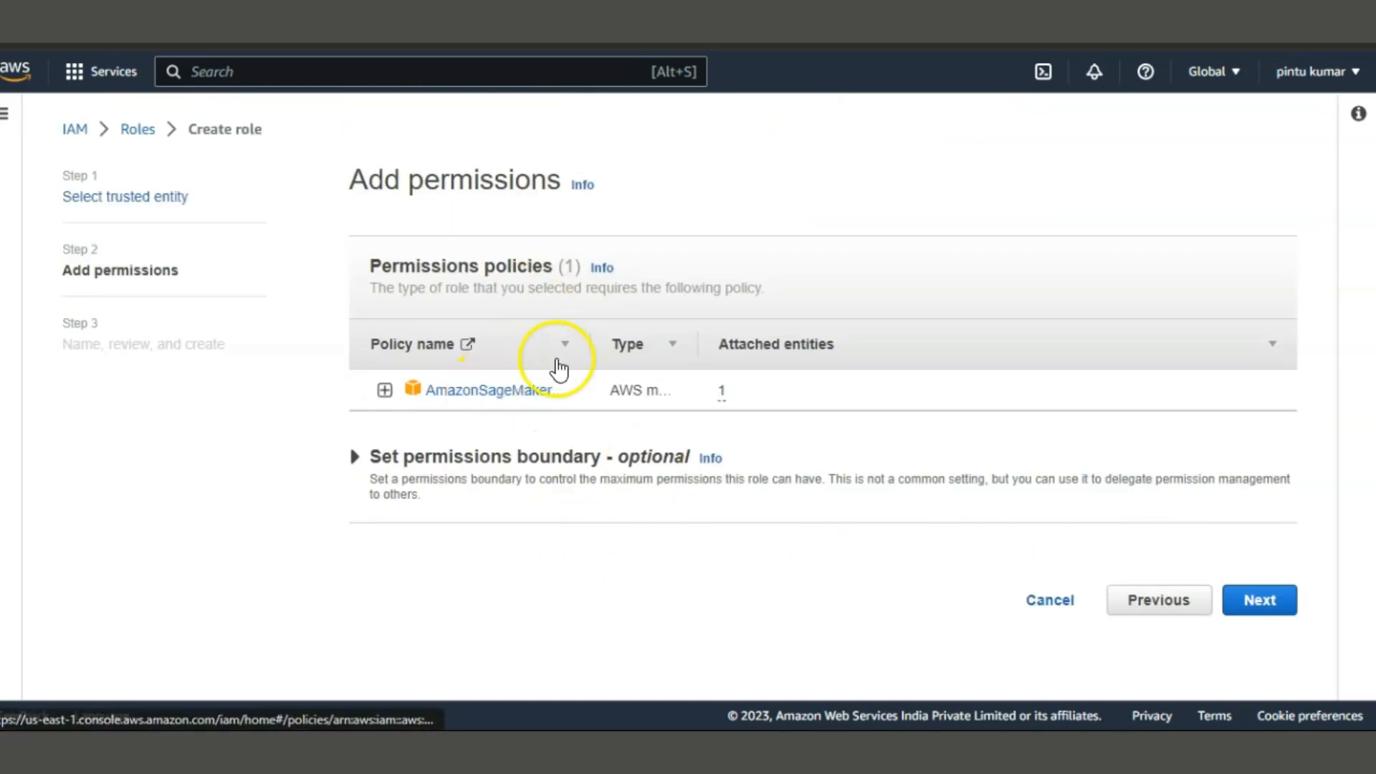
Examine the JSON definition of the AmazonSageMakerFullAccess policy and collapse it again
{"action": "left_click", "coordinate": [385, 390]}
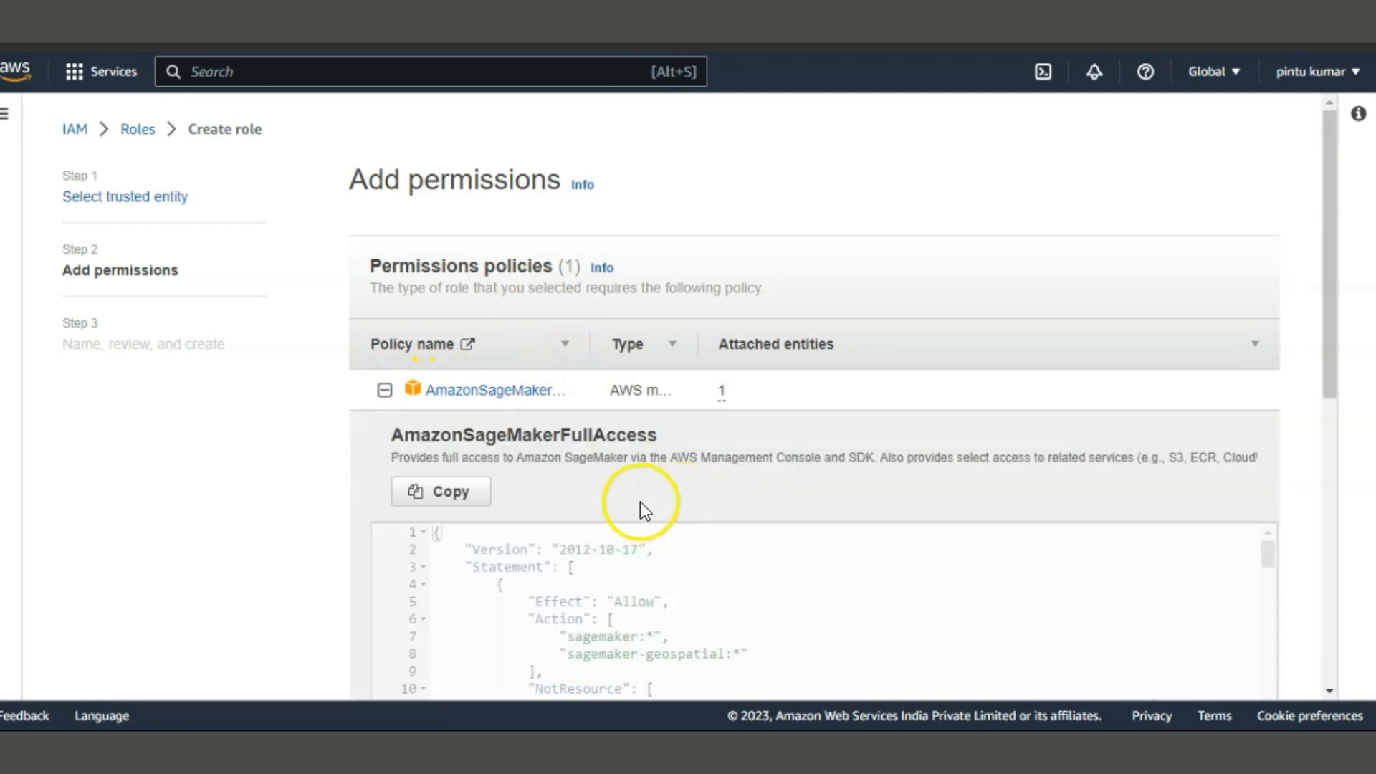
{"action": "scroll", "coordinate": [641, 505], "scroll_direction": "down", "scroll_amount": 6}
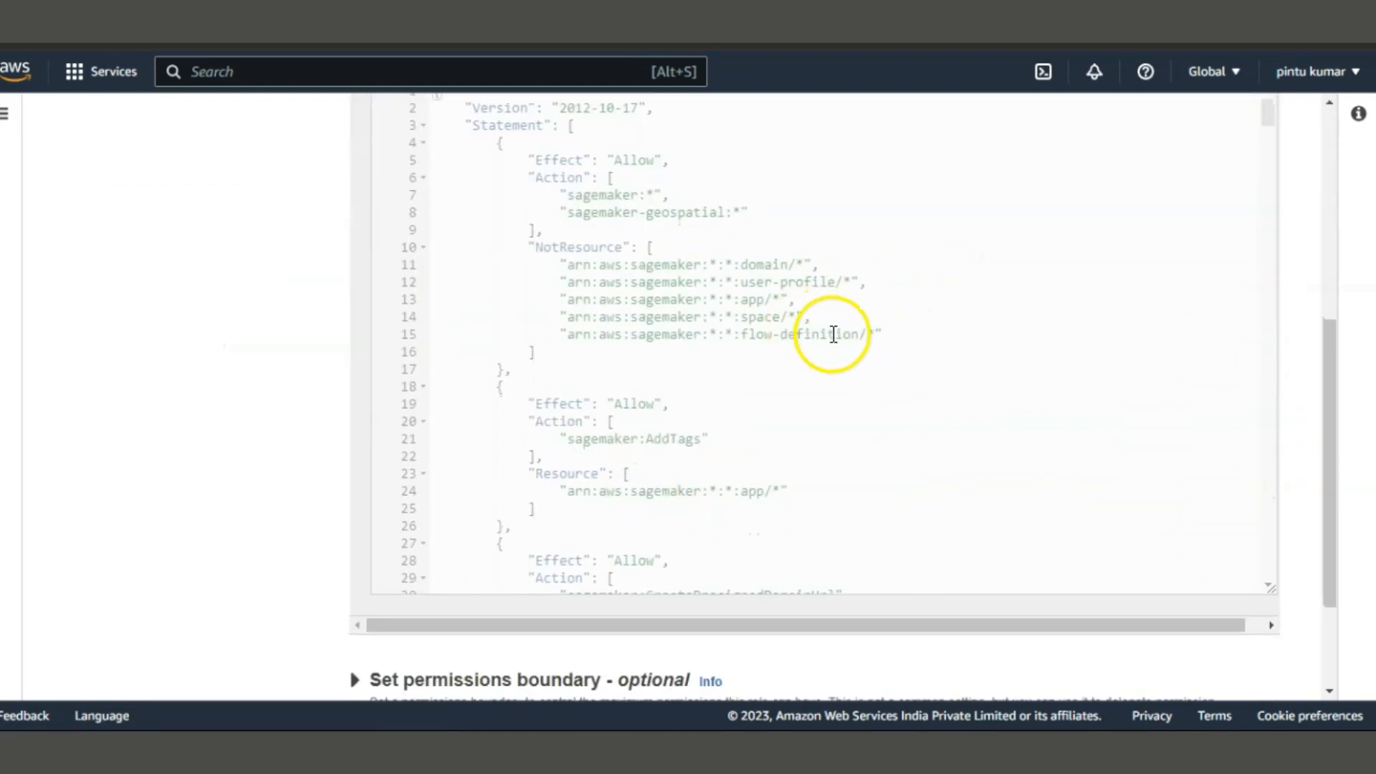
{"action": "scroll", "coordinate": [710, 441], "scroll_direction": "down", "scroll_amount": 3}
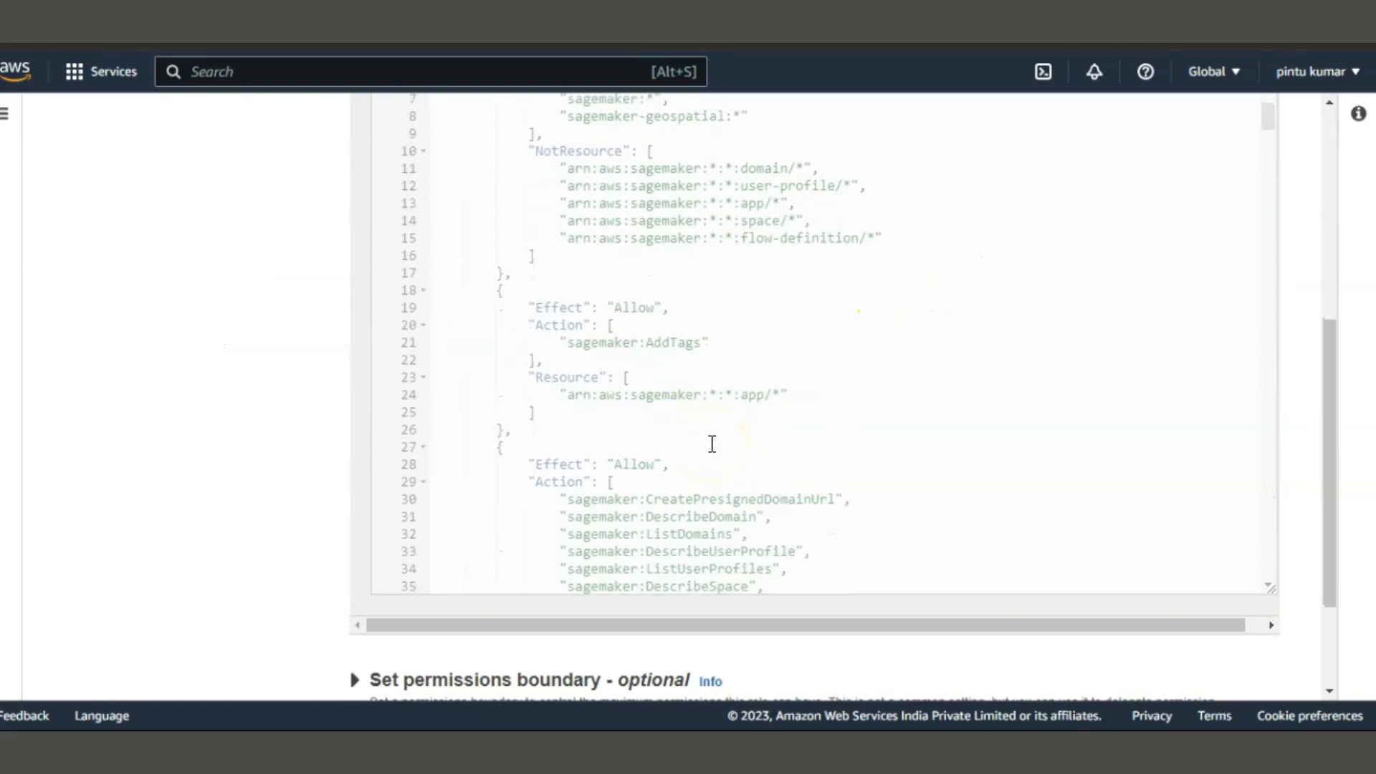
{"action": "scroll", "coordinate": [712, 443], "scroll_direction": "down", "scroll_amount": 4}
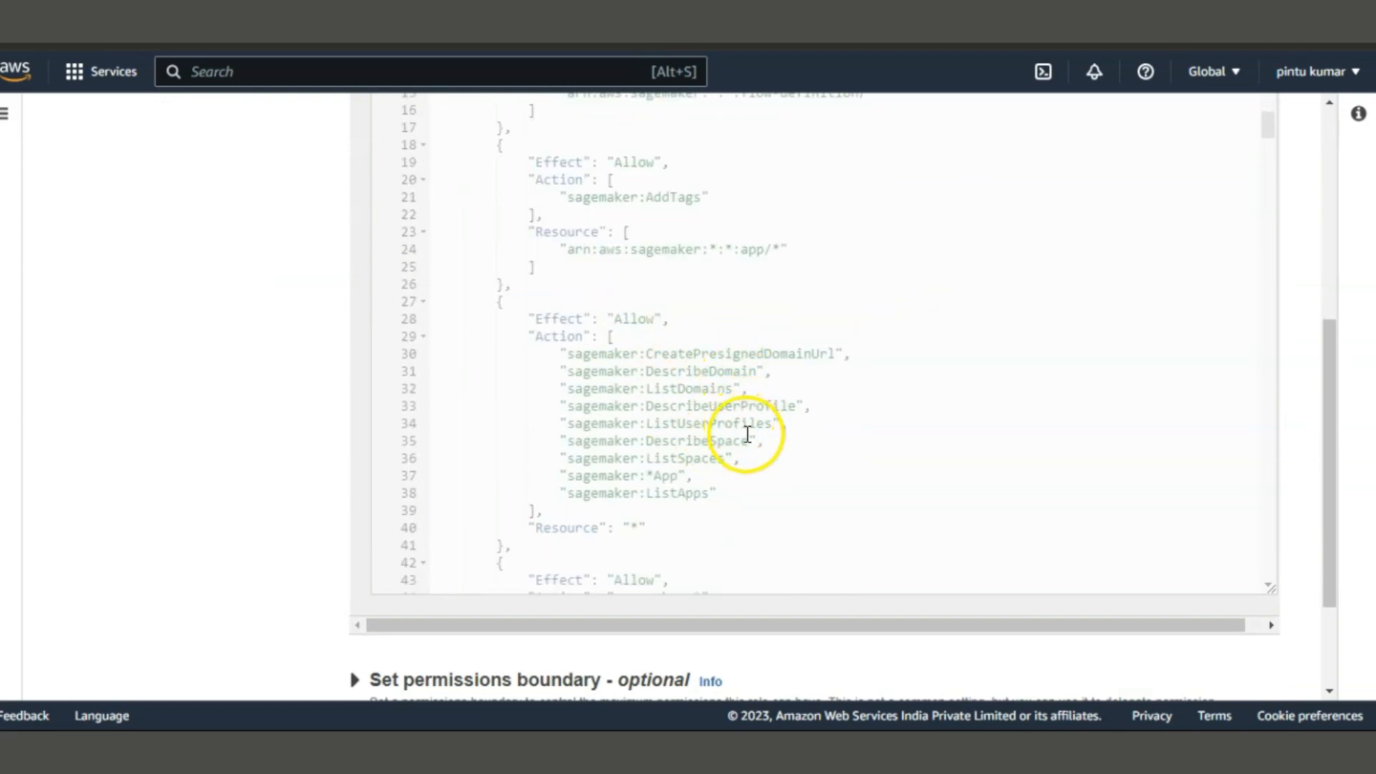
{"action": "scroll", "coordinate": [719, 461], "scroll_direction": "up", "scroll_amount": 6}
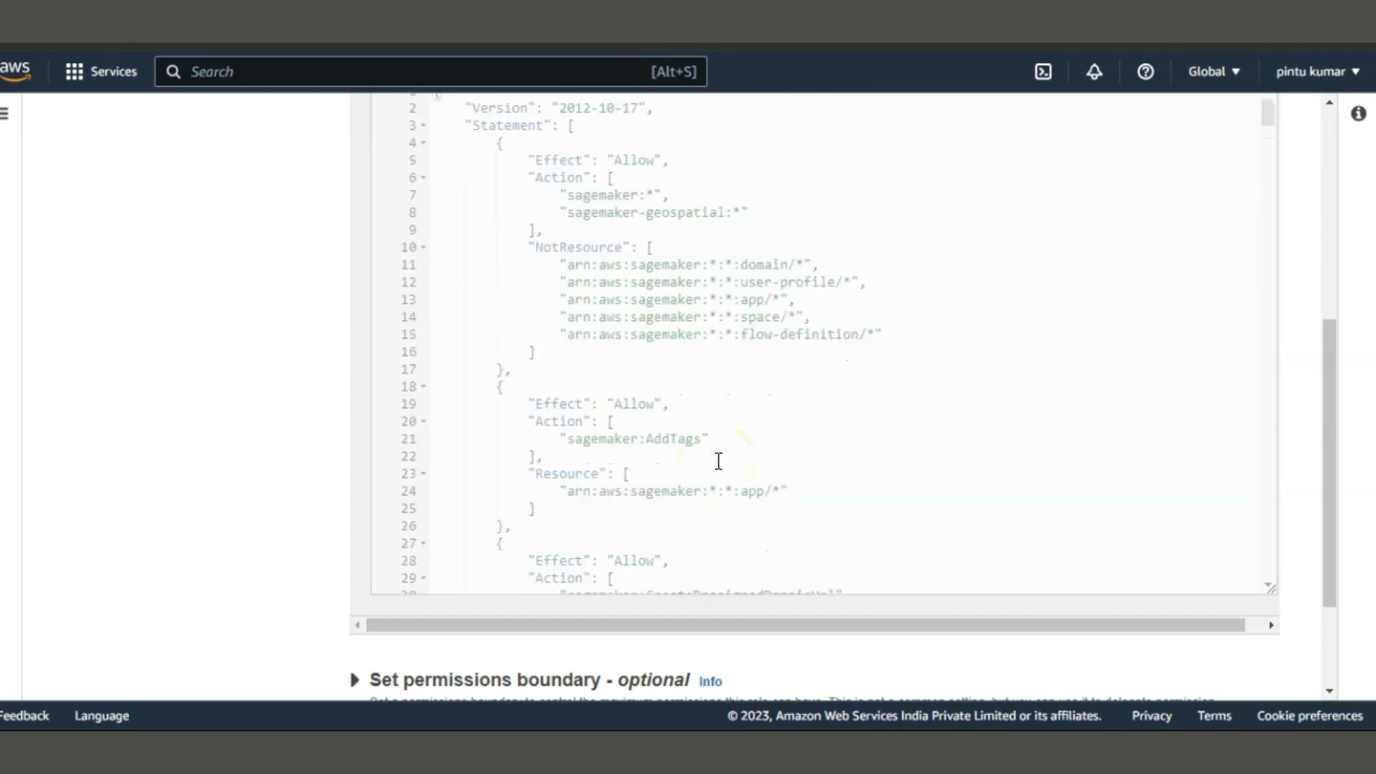
{"action": "scroll", "coordinate": [719, 461], "scroll_direction": "up", "scroll_amount": 6}
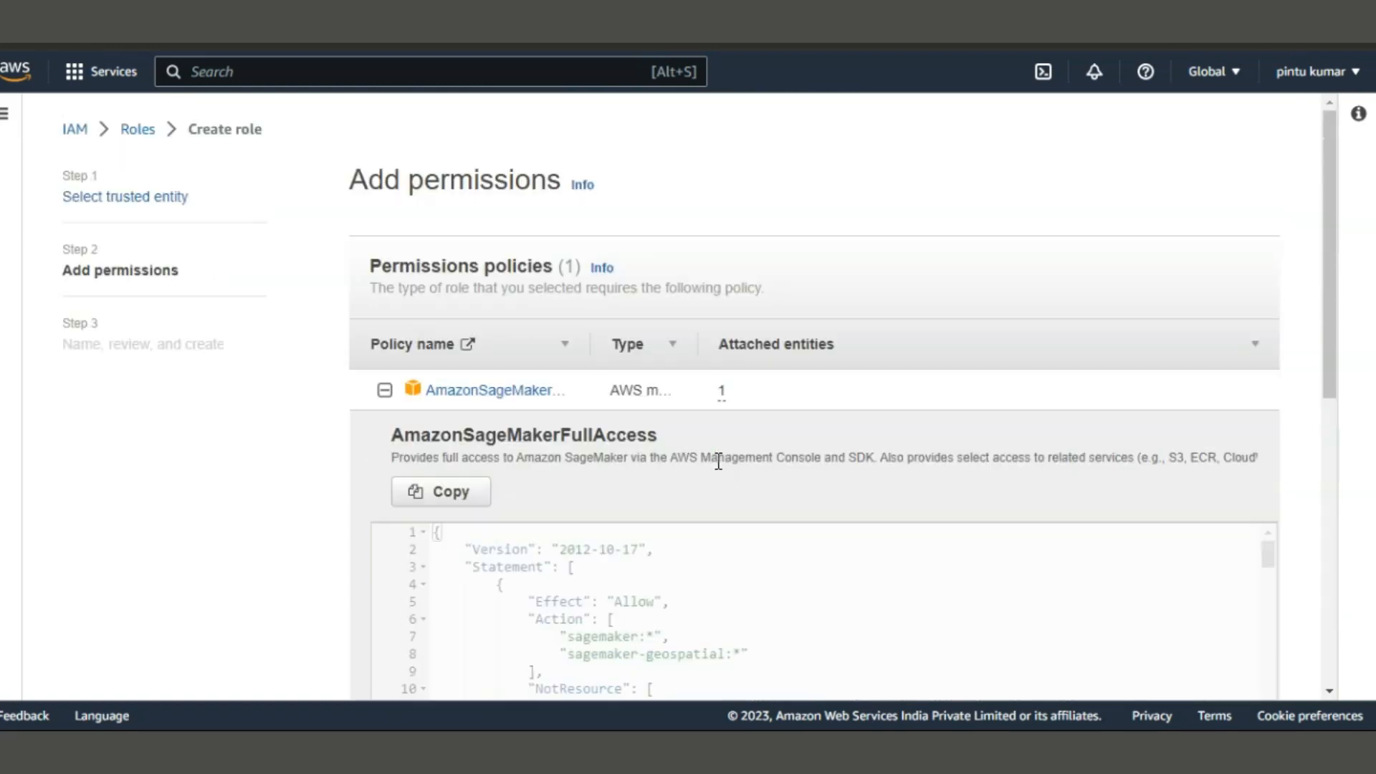
{"action": "left_click", "coordinate": [384, 390]}
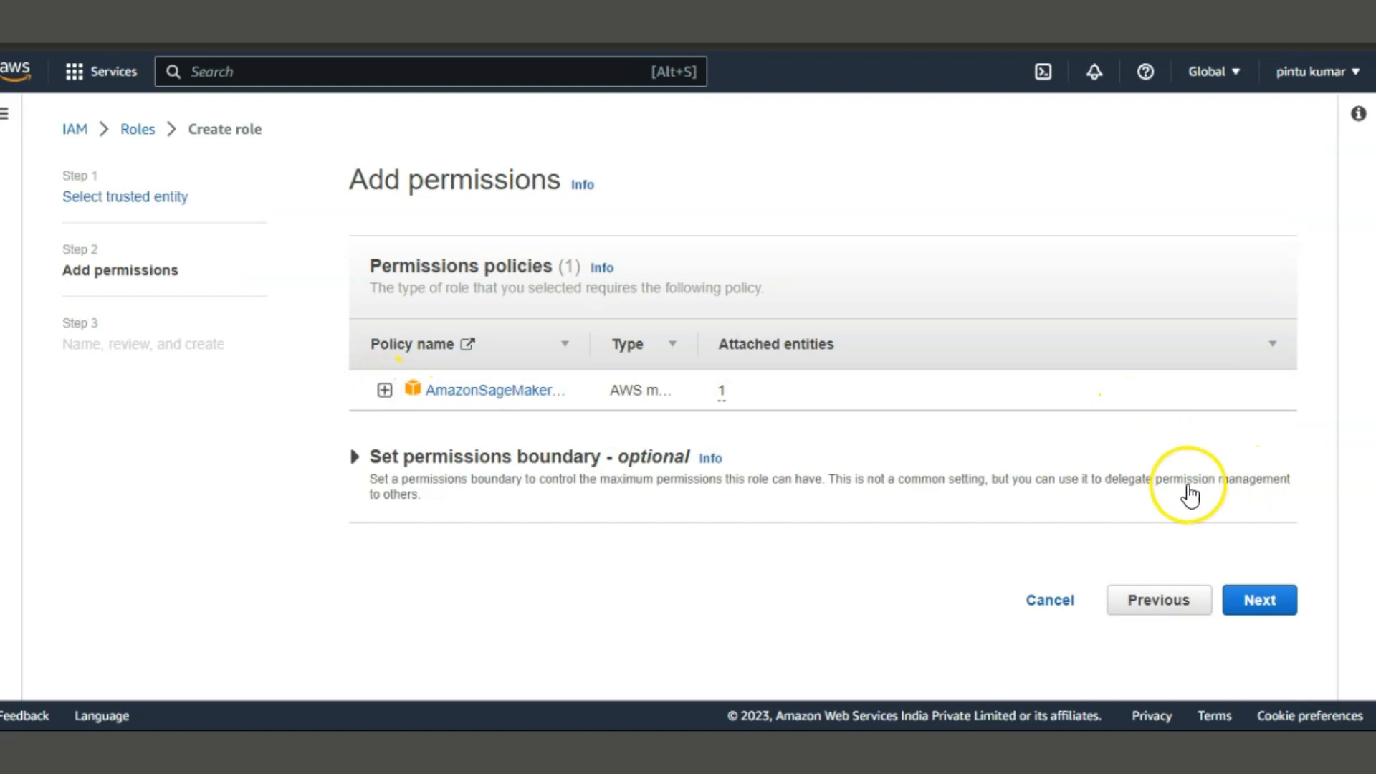
Continue to the role details and enter a role name made of the owner's name and a hyphenated SageMaker suffix
{"action": "left_click", "coordinate": [1259, 602]}
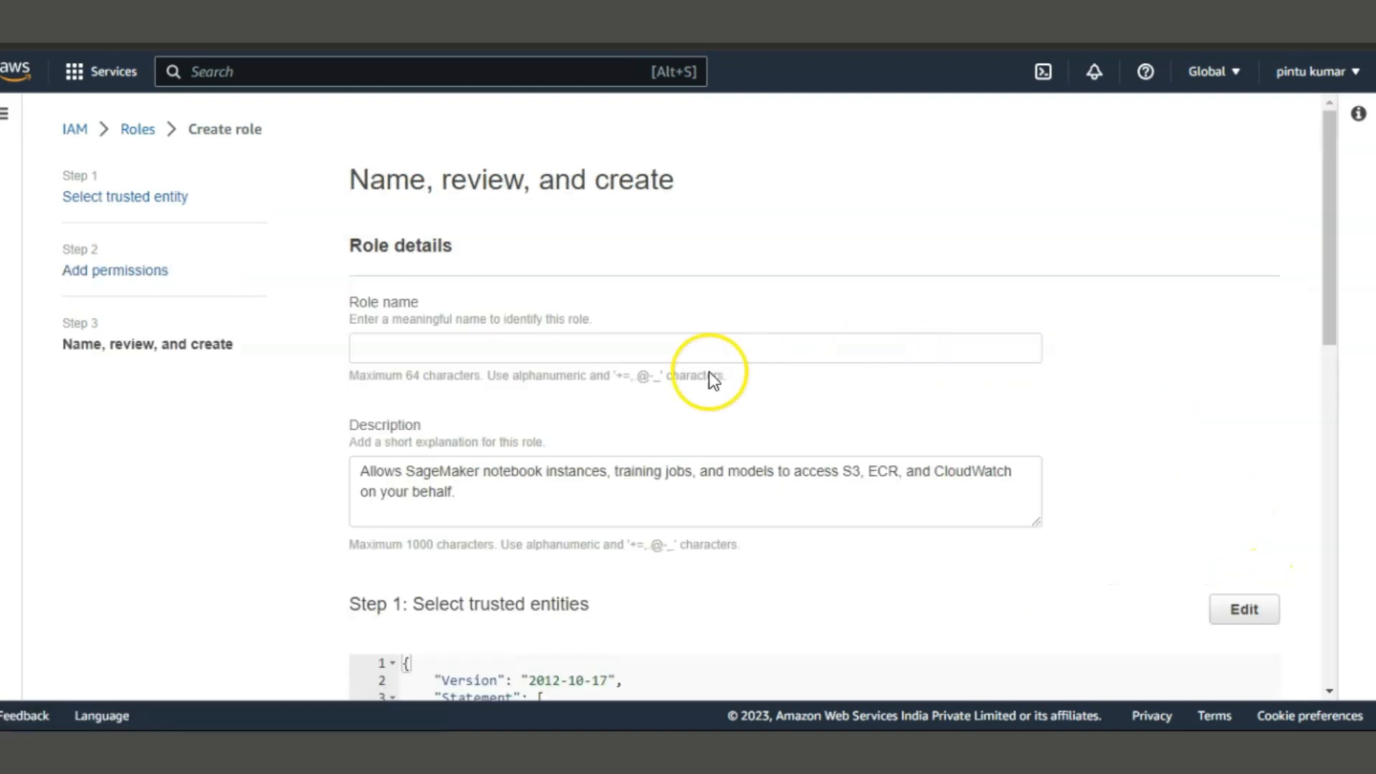
{"action": "left_click", "coordinate": [440, 349]}
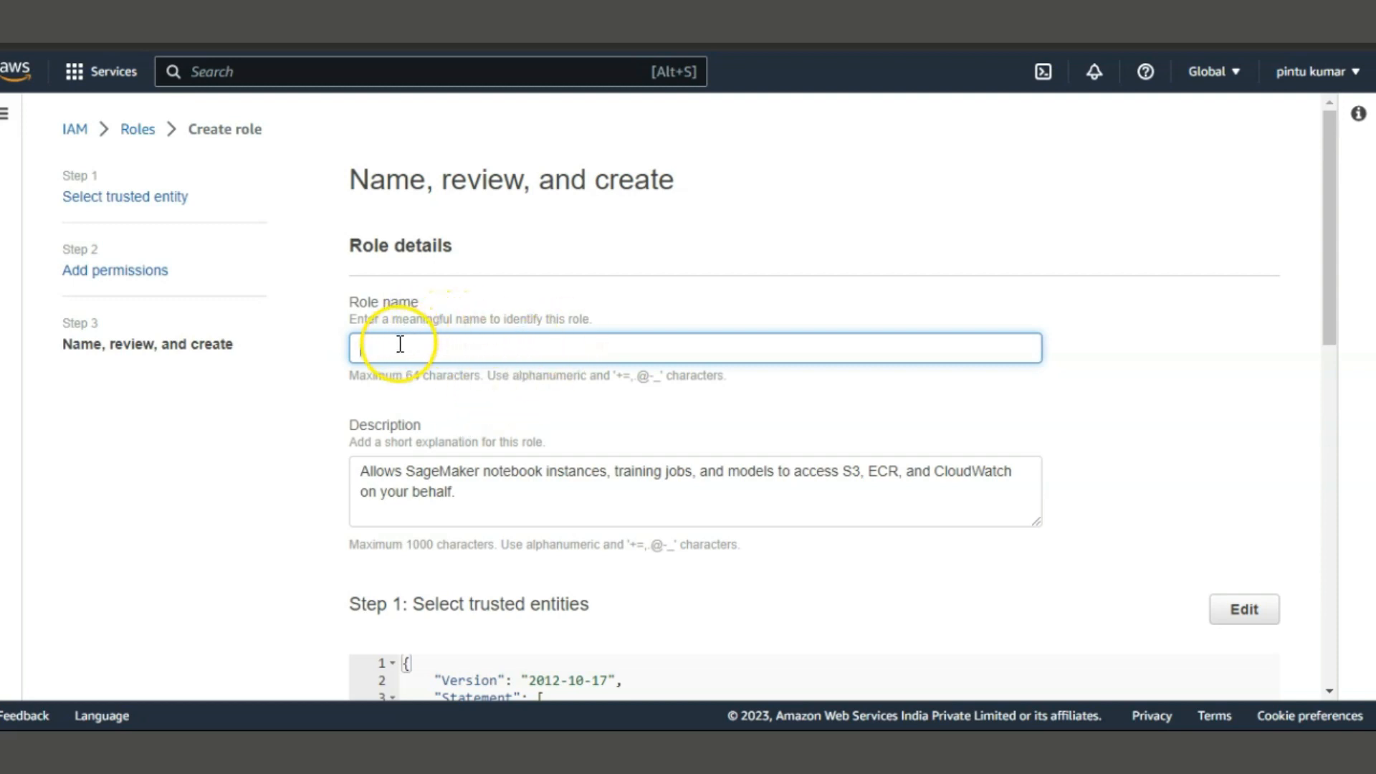
{"action": "type", "text": "Pin"}
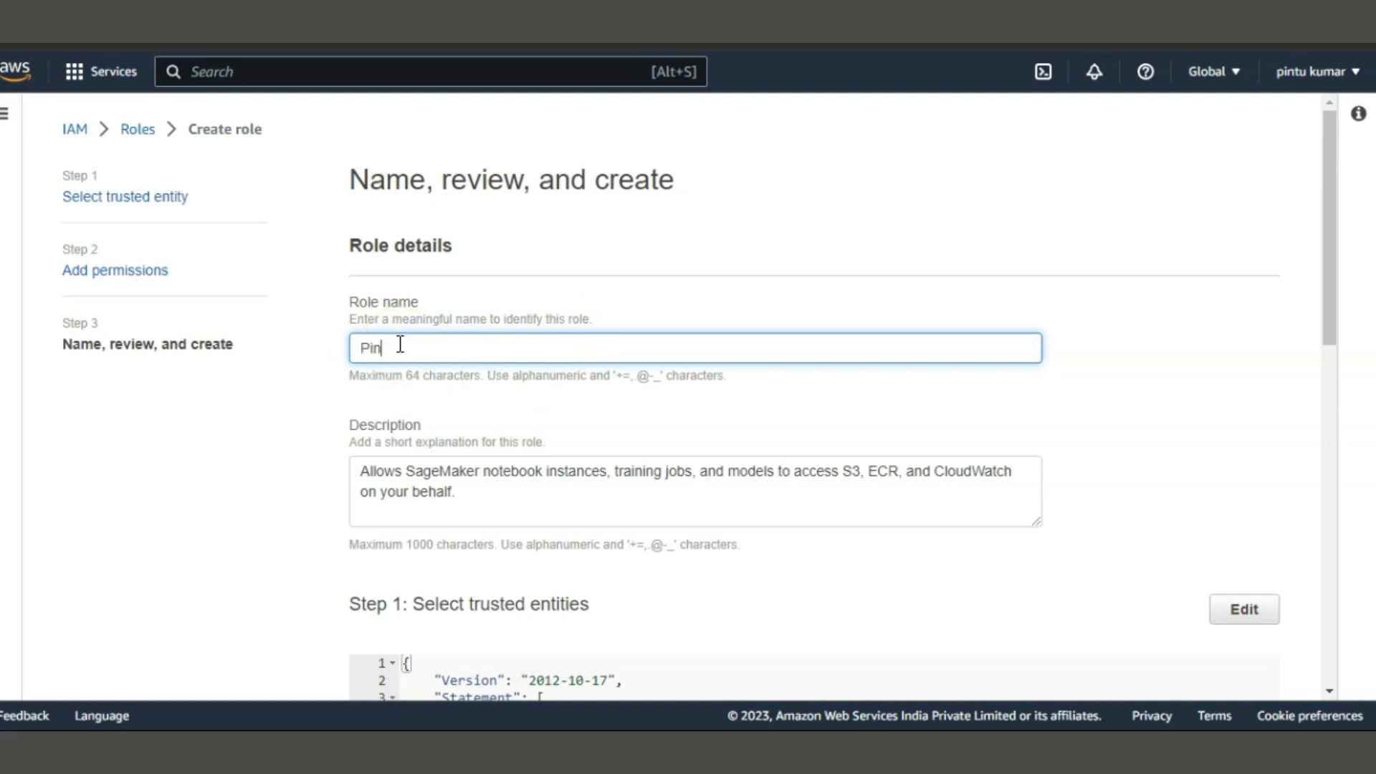
{"action": "type", "text": "tuk"}
{"action": "type", "text": "-"}
{"action": "type", "text": "sage"}
{"action": "type", "text": "ker"}
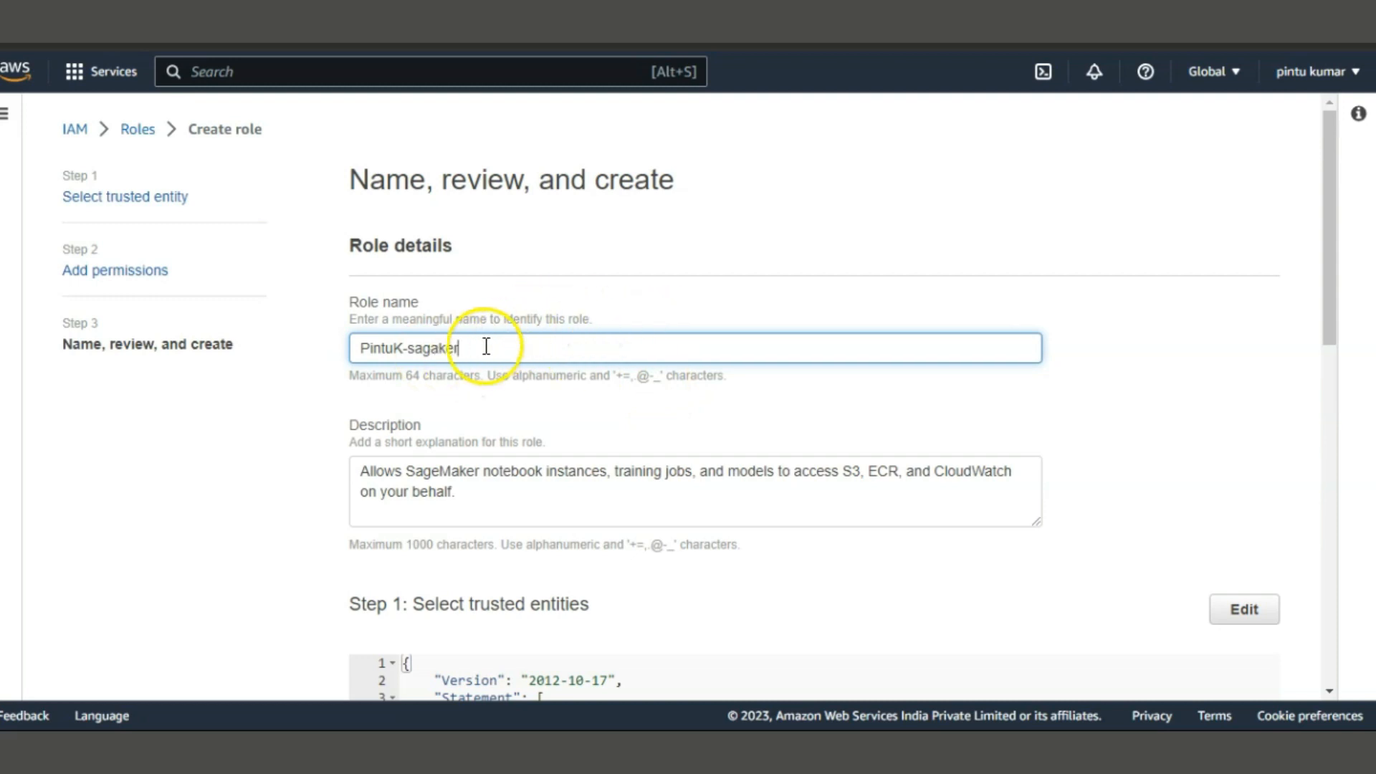
{"action": "left_click", "coordinate": [432, 345]}
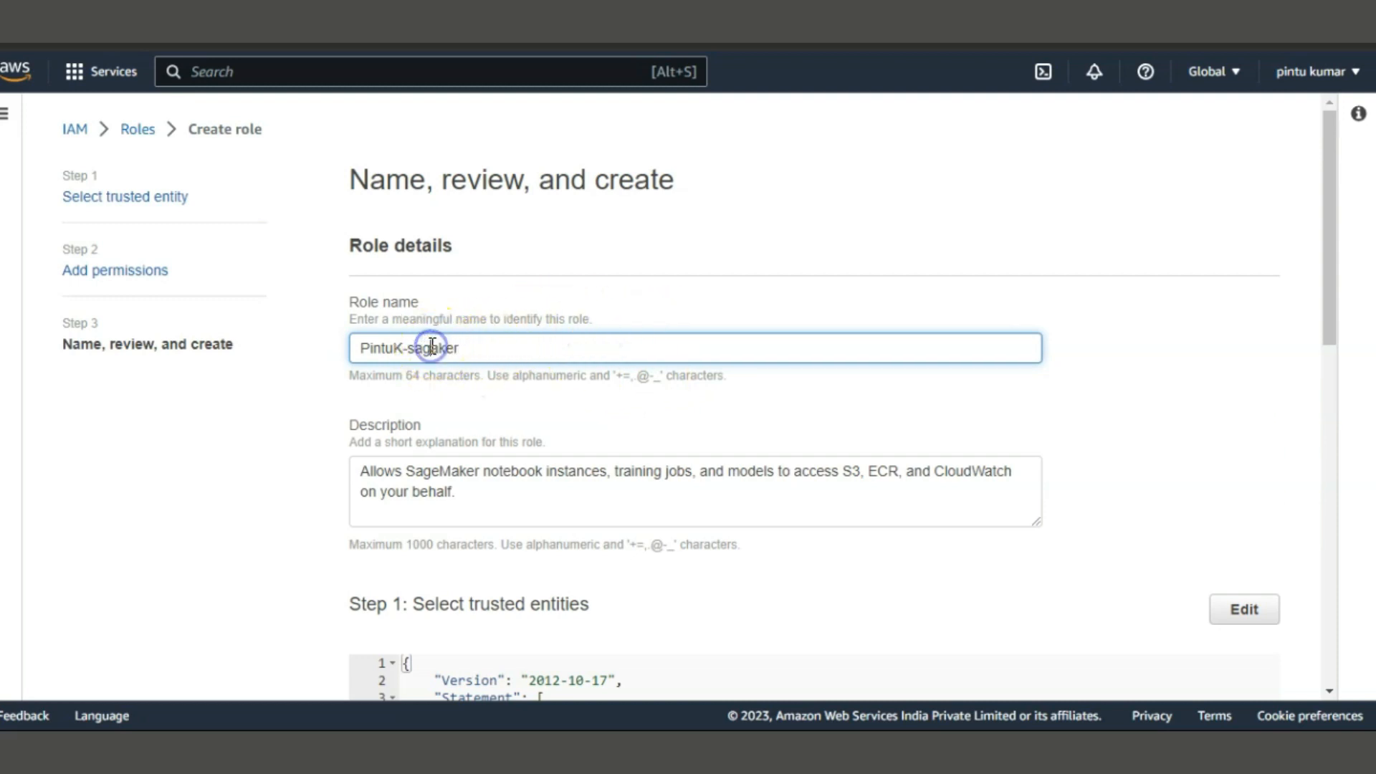
{"action": "type", "text": "em"}
Review the new role's permissions policy summary and its optional tags section
{"action": "scroll", "coordinate": [567, 420], "scroll_direction": "down", "scroll_amount": 5}
{"action": "scroll", "coordinate": [568, 420], "scroll_direction": "down", "scroll_amount": 7}
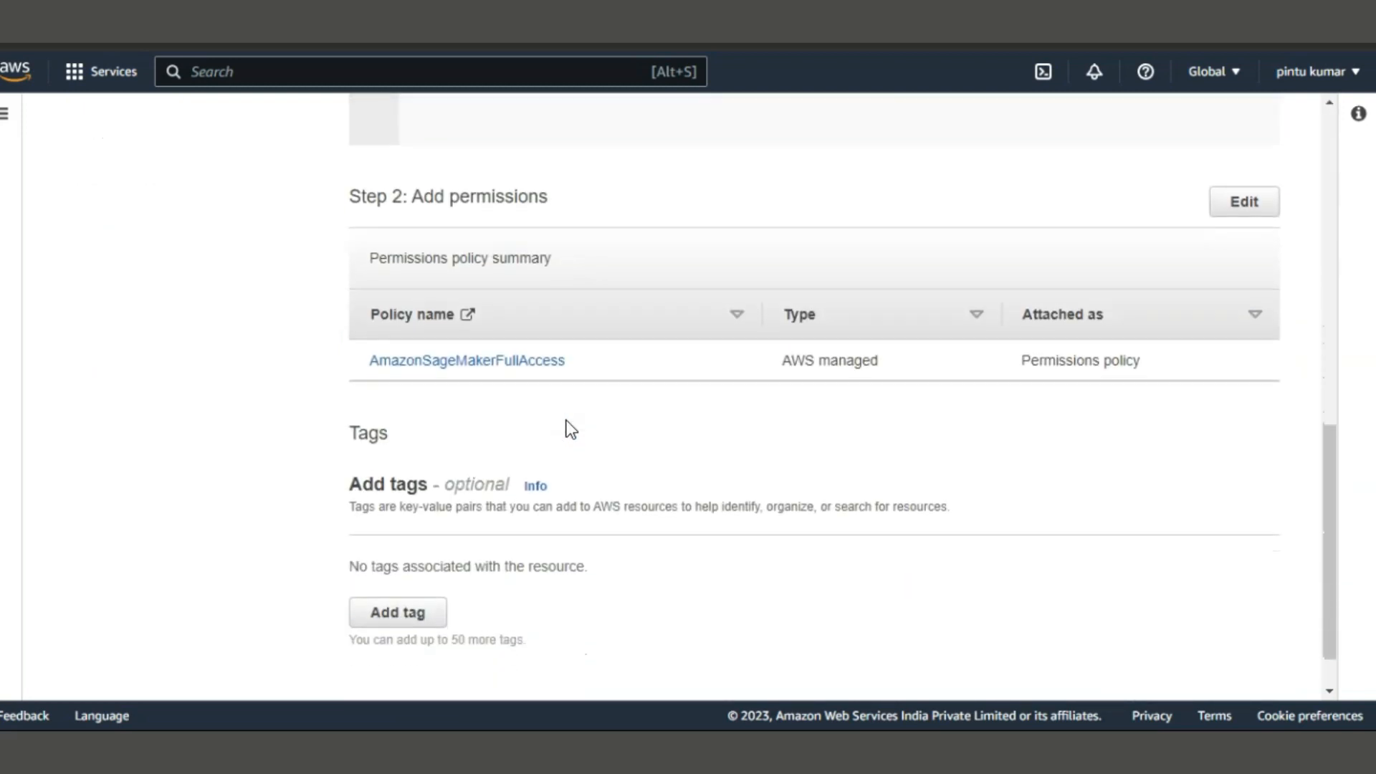
{"action": "scroll", "coordinate": [569, 427], "scroll_direction": "up", "scroll_amount": 1}
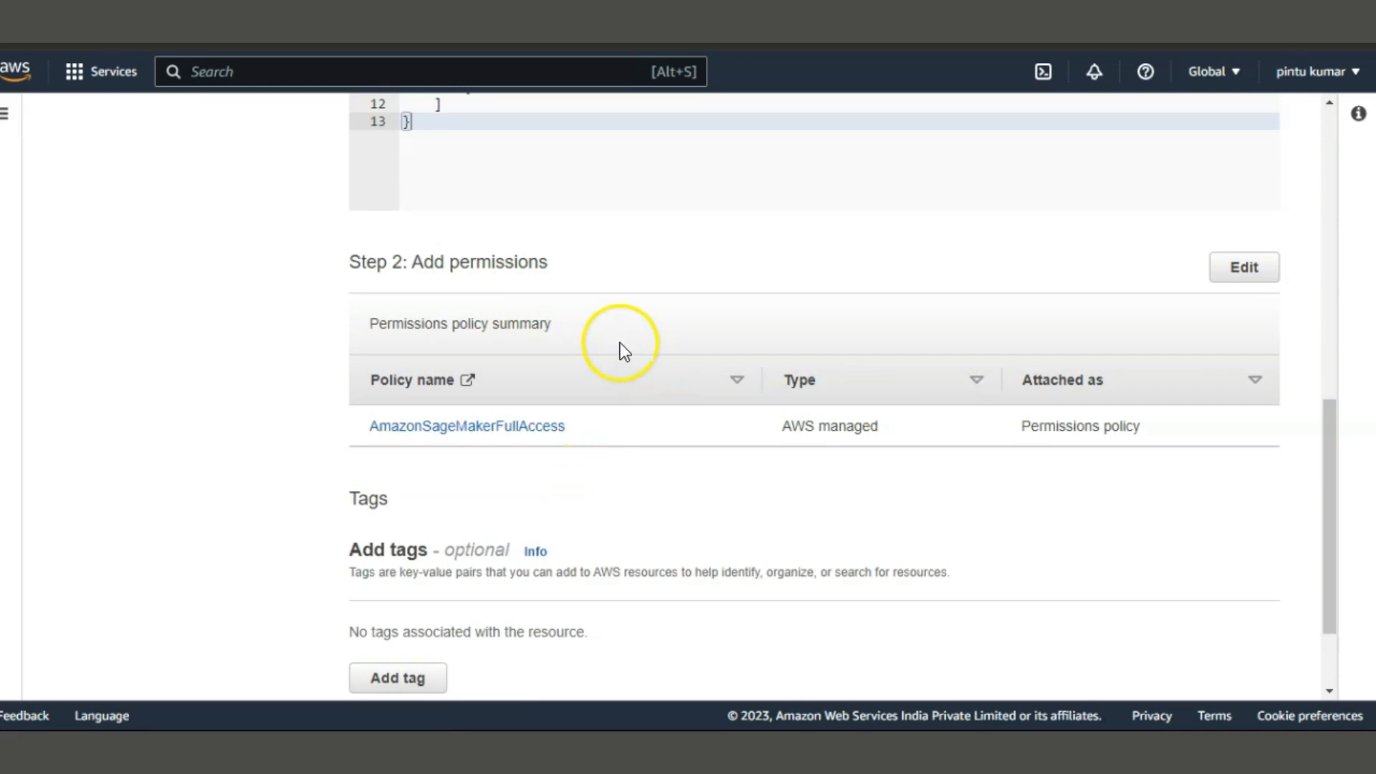
{"action": "scroll", "coordinate": [627, 490], "scroll_direction": "down", "scroll_amount": 3}
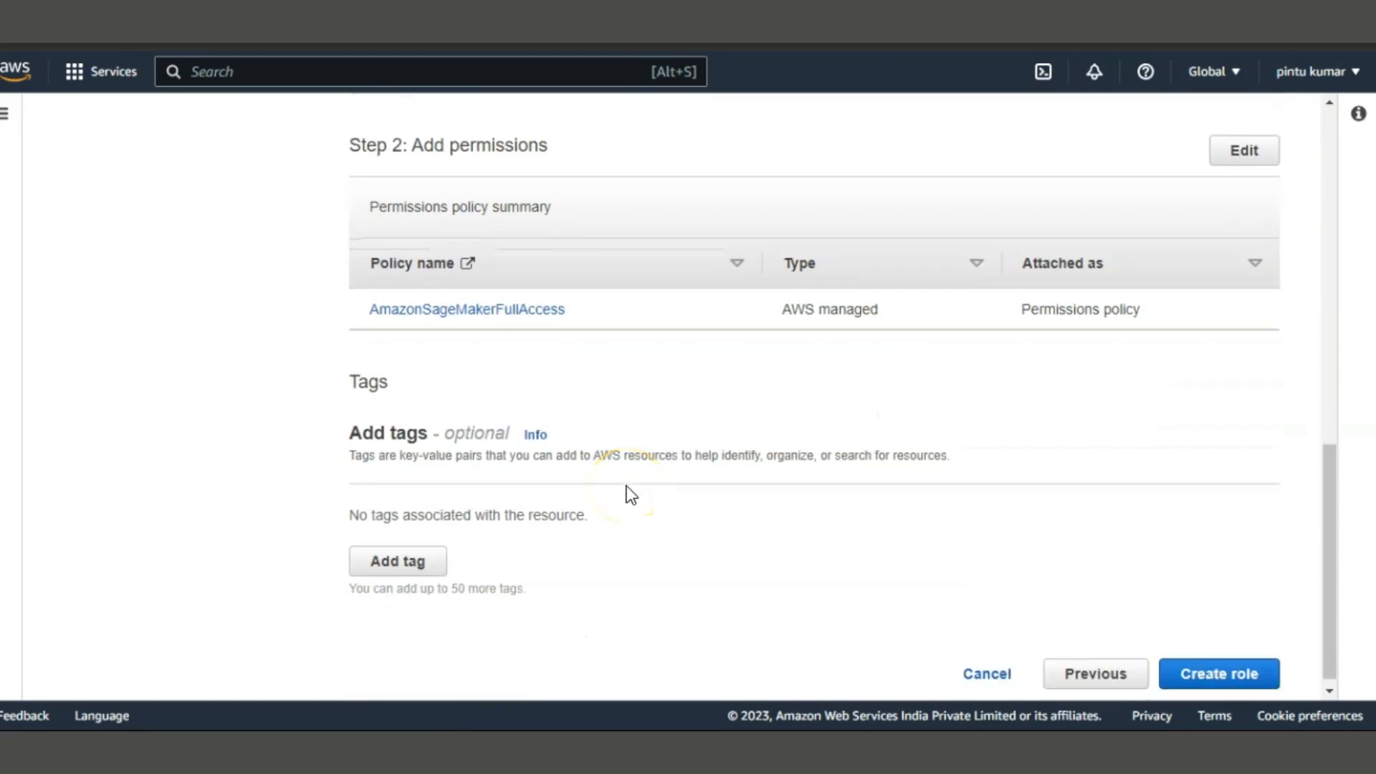
{"action": "scroll", "coordinate": [631, 496], "scroll_direction": "down", "scroll_amount": 1}
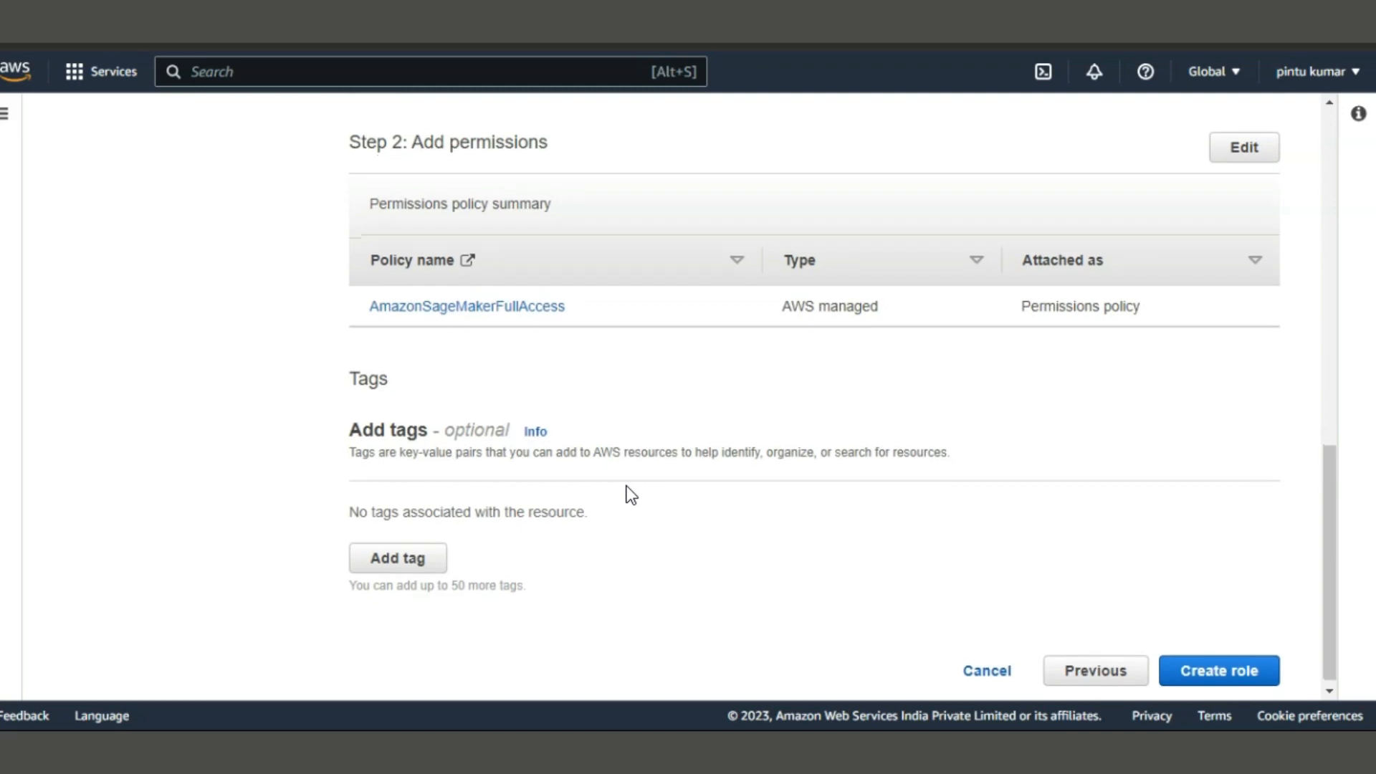
{"action": "scroll", "coordinate": [631, 495], "scroll_direction": "down", "scroll_amount": 1}
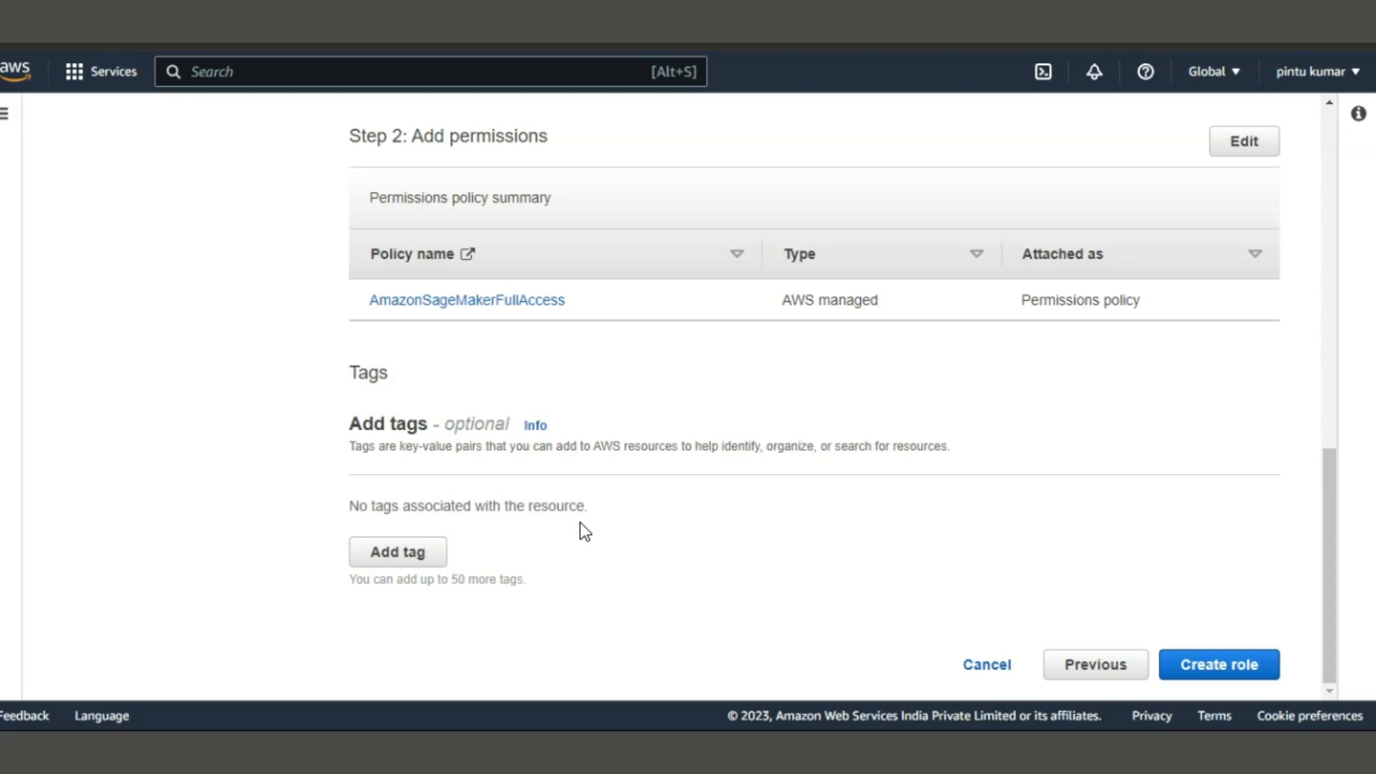
Add two blank tag rows to the role and remove both of them
{"action": "left_click", "coordinate": [418, 552]}
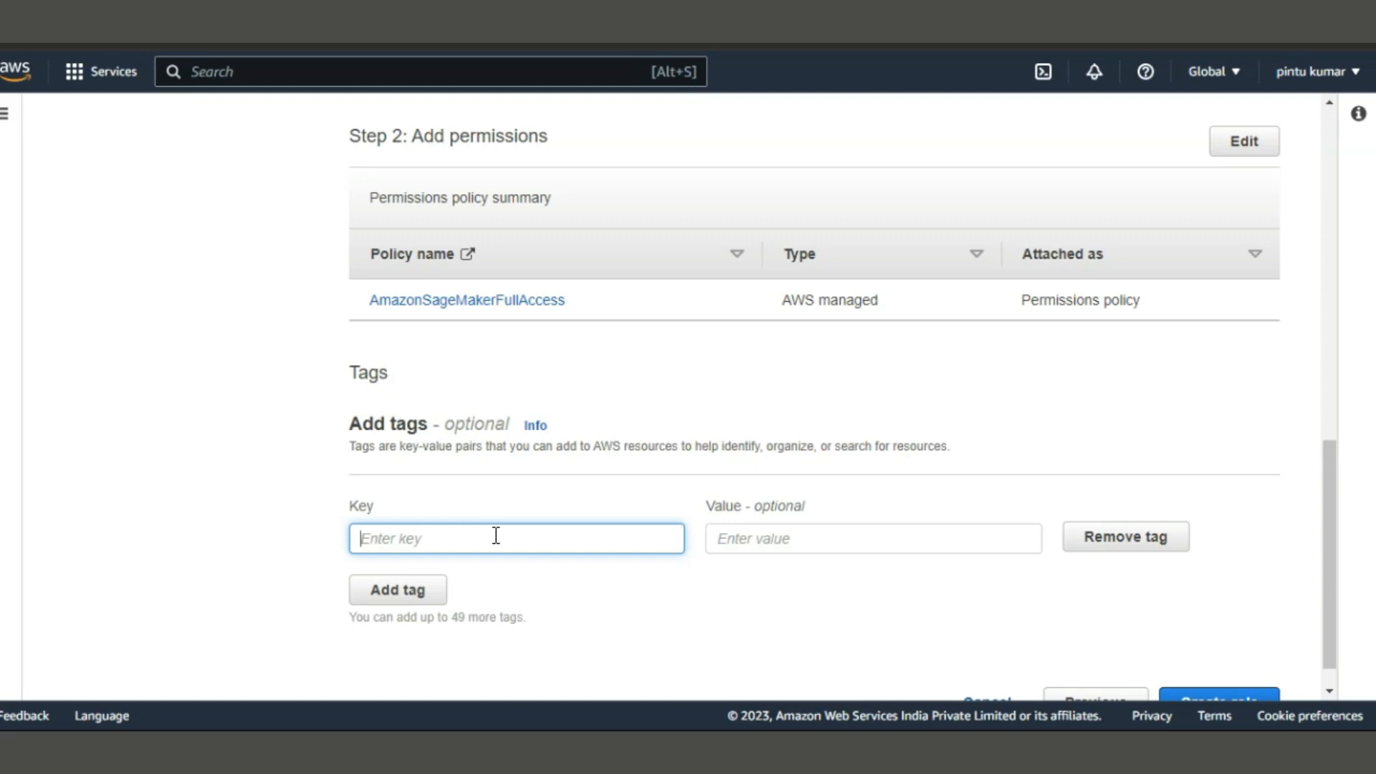
{"action": "left_click", "coordinate": [771, 539]}
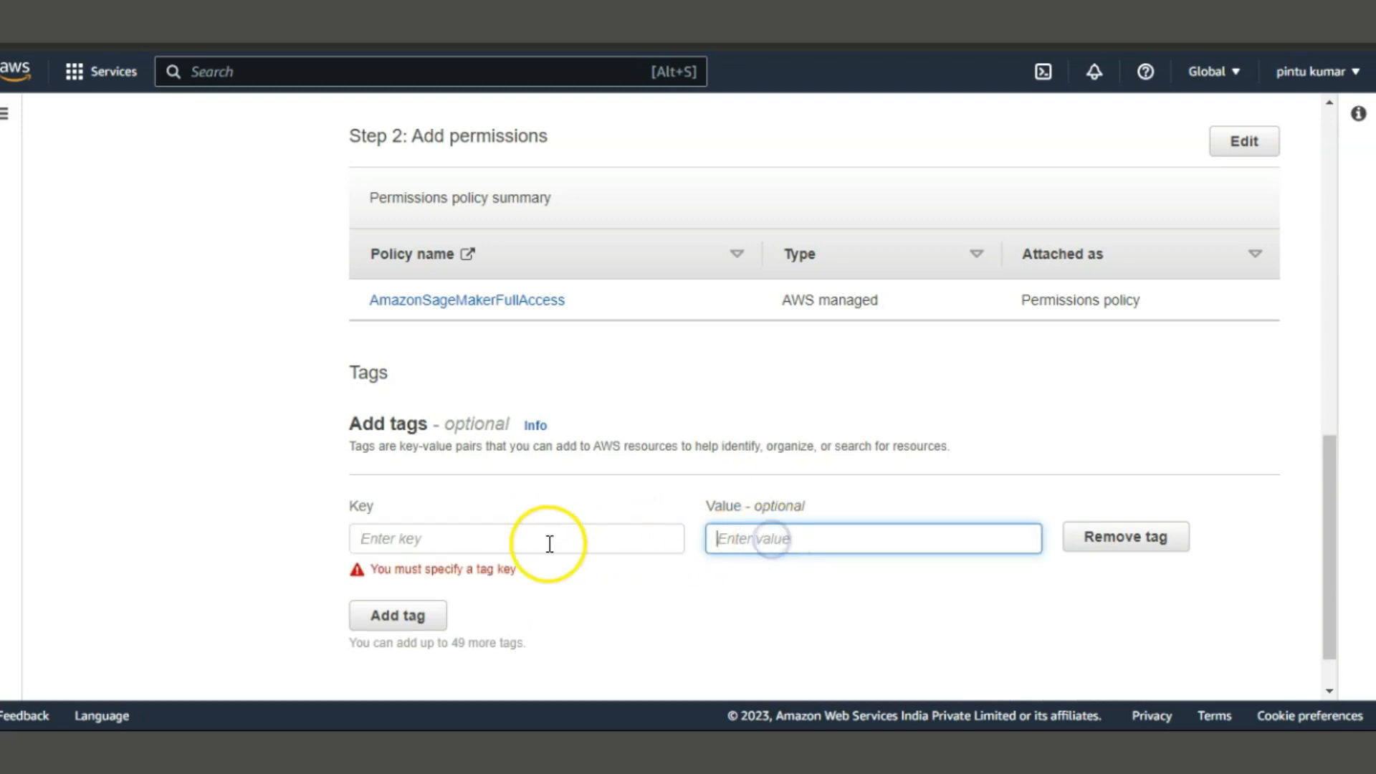
{"action": "left_click", "coordinate": [527, 547]}
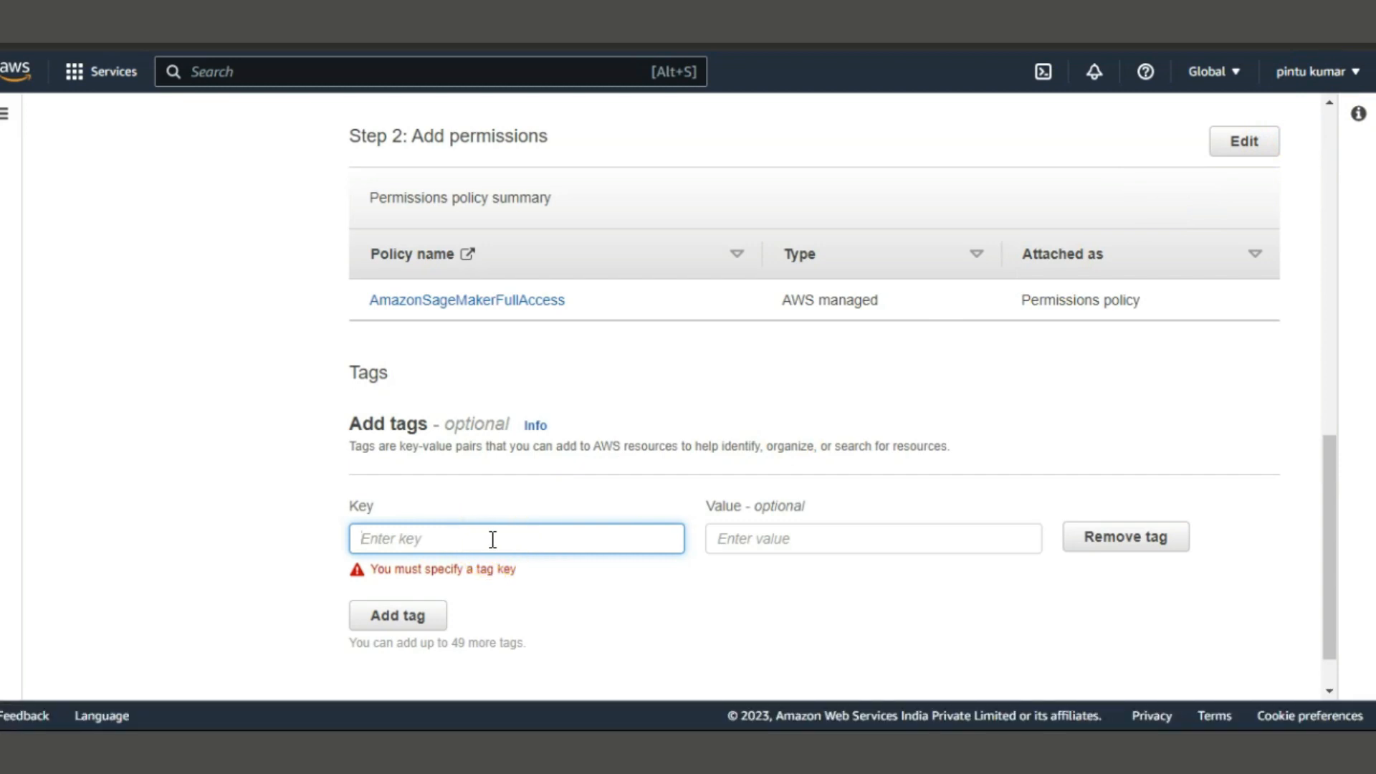
{"action": "left_click", "coordinate": [756, 538]}
{"action": "left_click", "coordinate": [406, 617]}
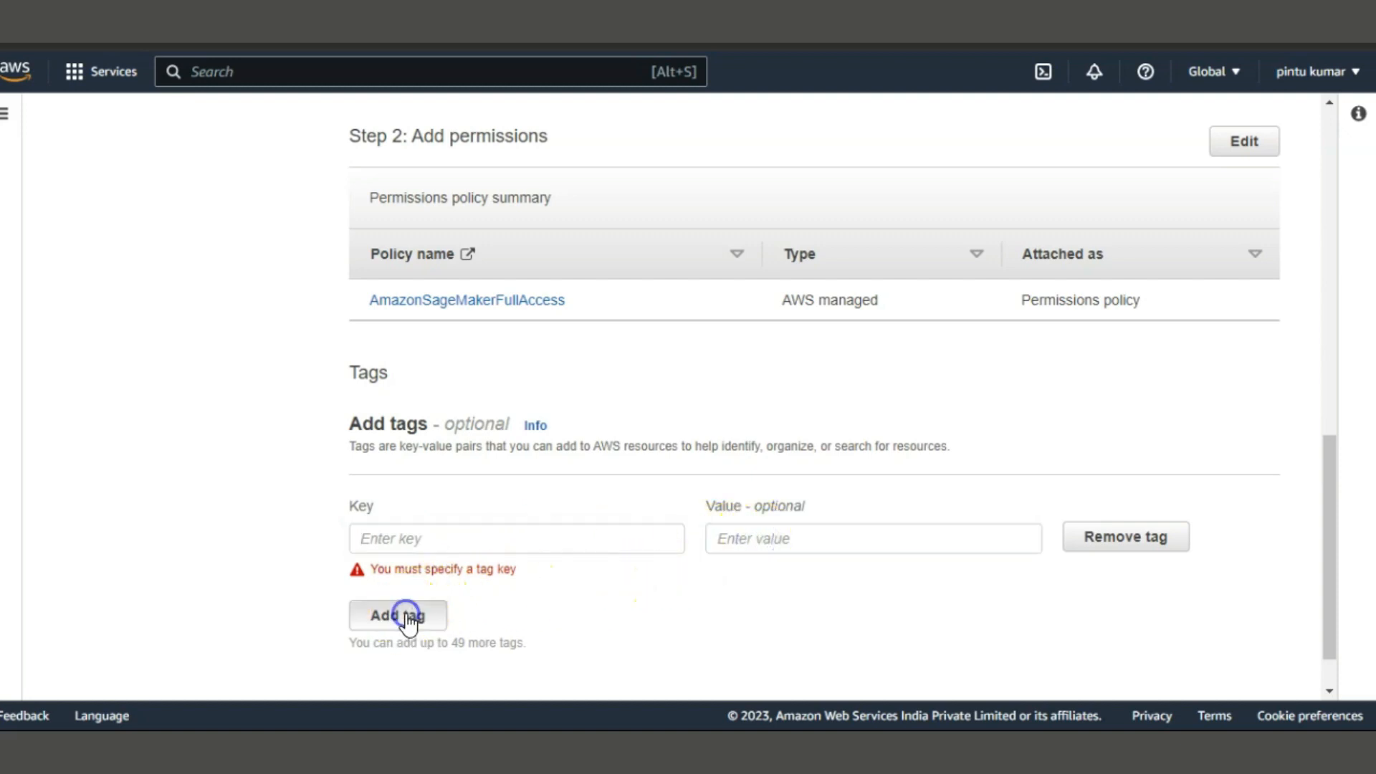
{"action": "scroll", "coordinate": [497, 586], "scroll_direction": "down", "scroll_amount": 1}
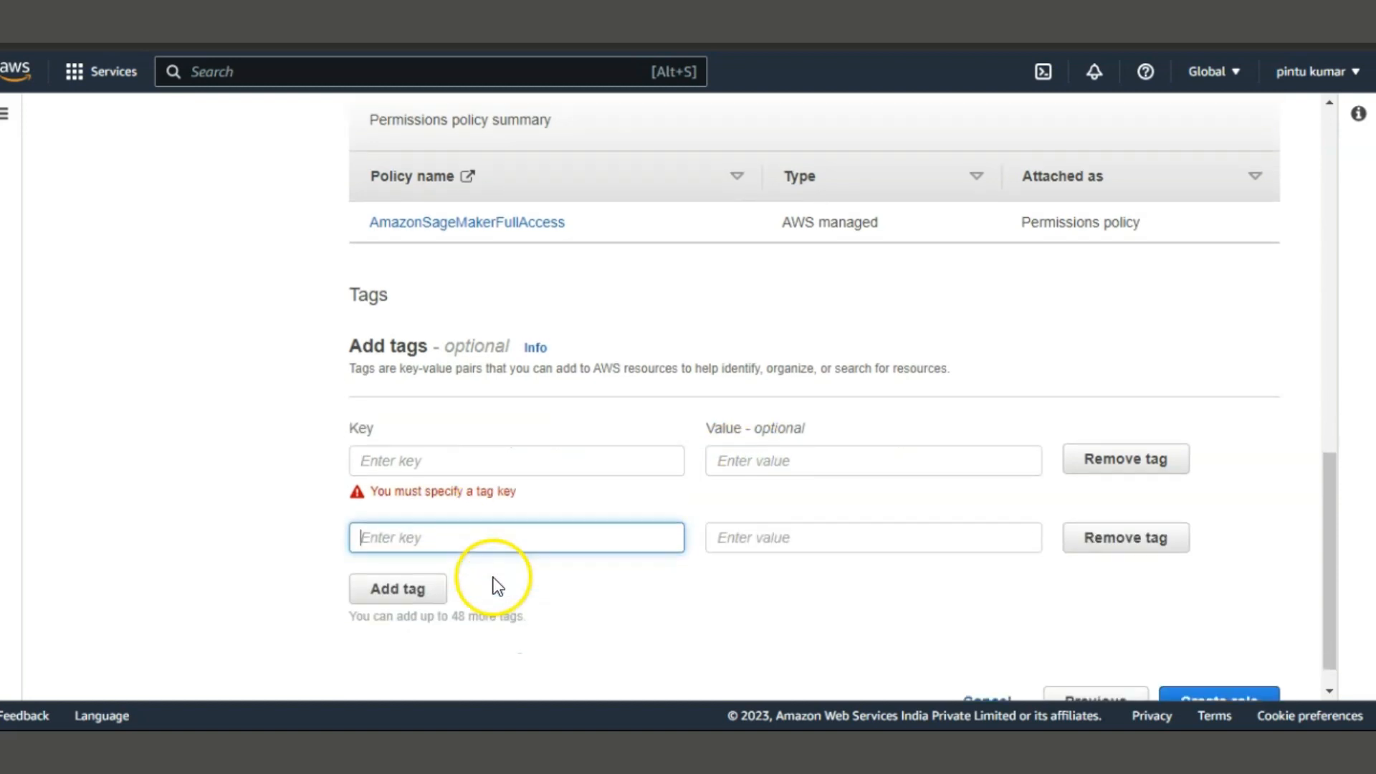
{"action": "scroll", "coordinate": [496, 586], "scroll_direction": "down", "scroll_amount": 1}
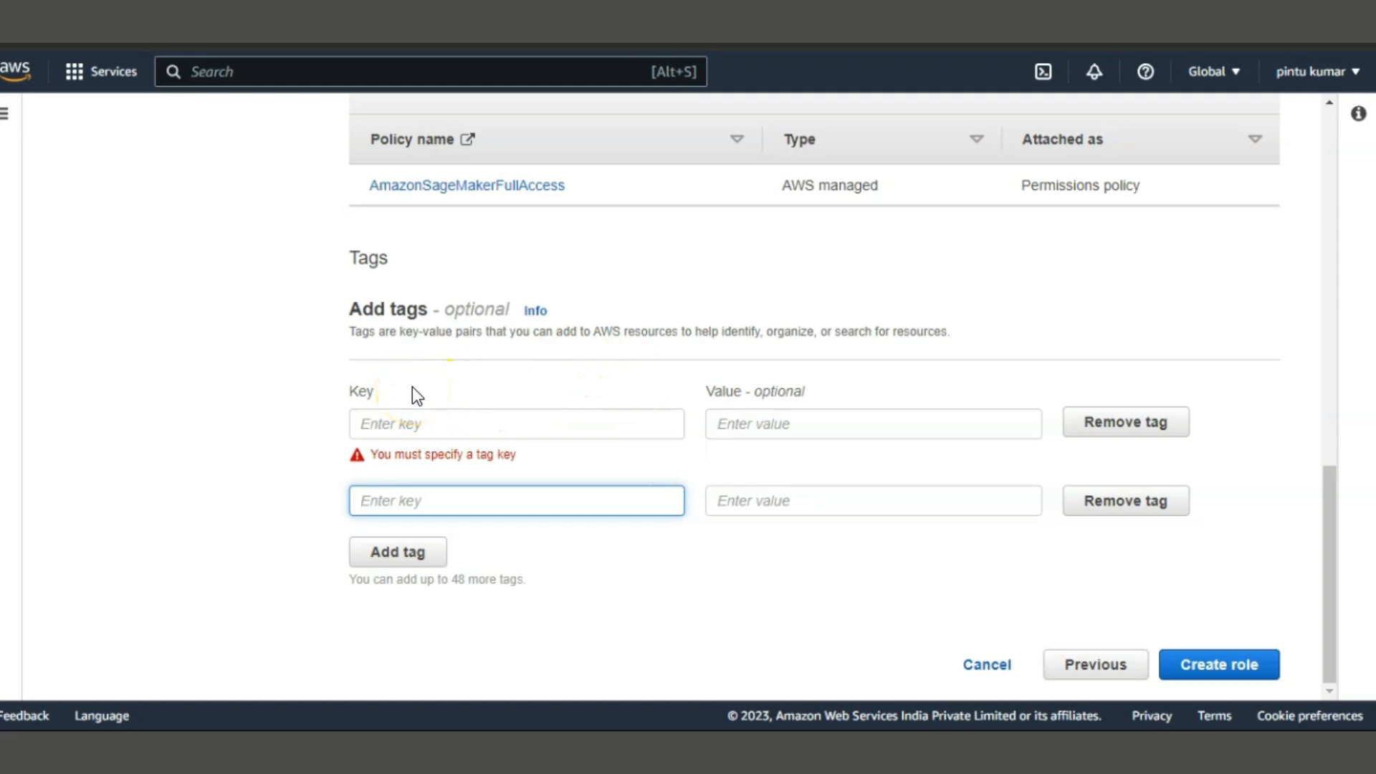
{"action": "left_click", "coordinate": [1109, 434]}
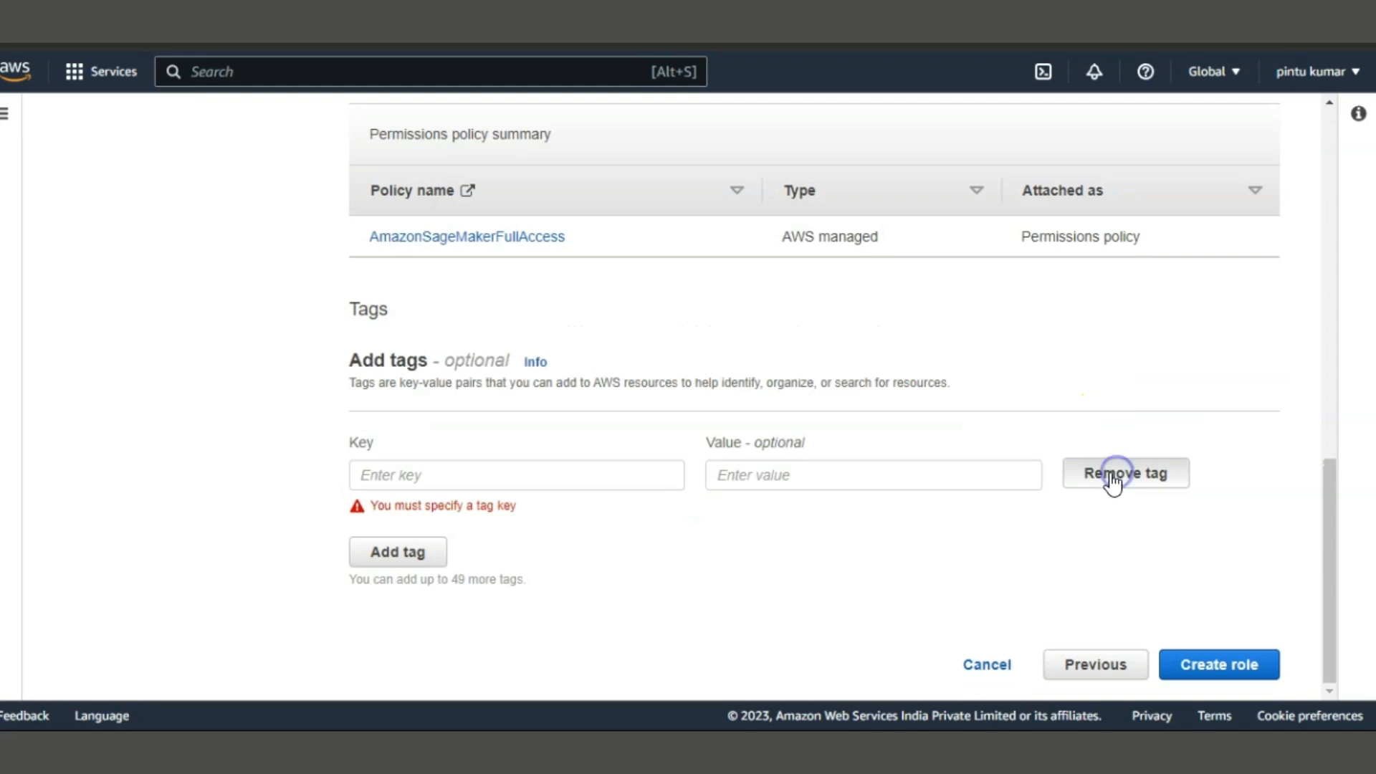
{"action": "left_click", "coordinate": [1112, 476]}
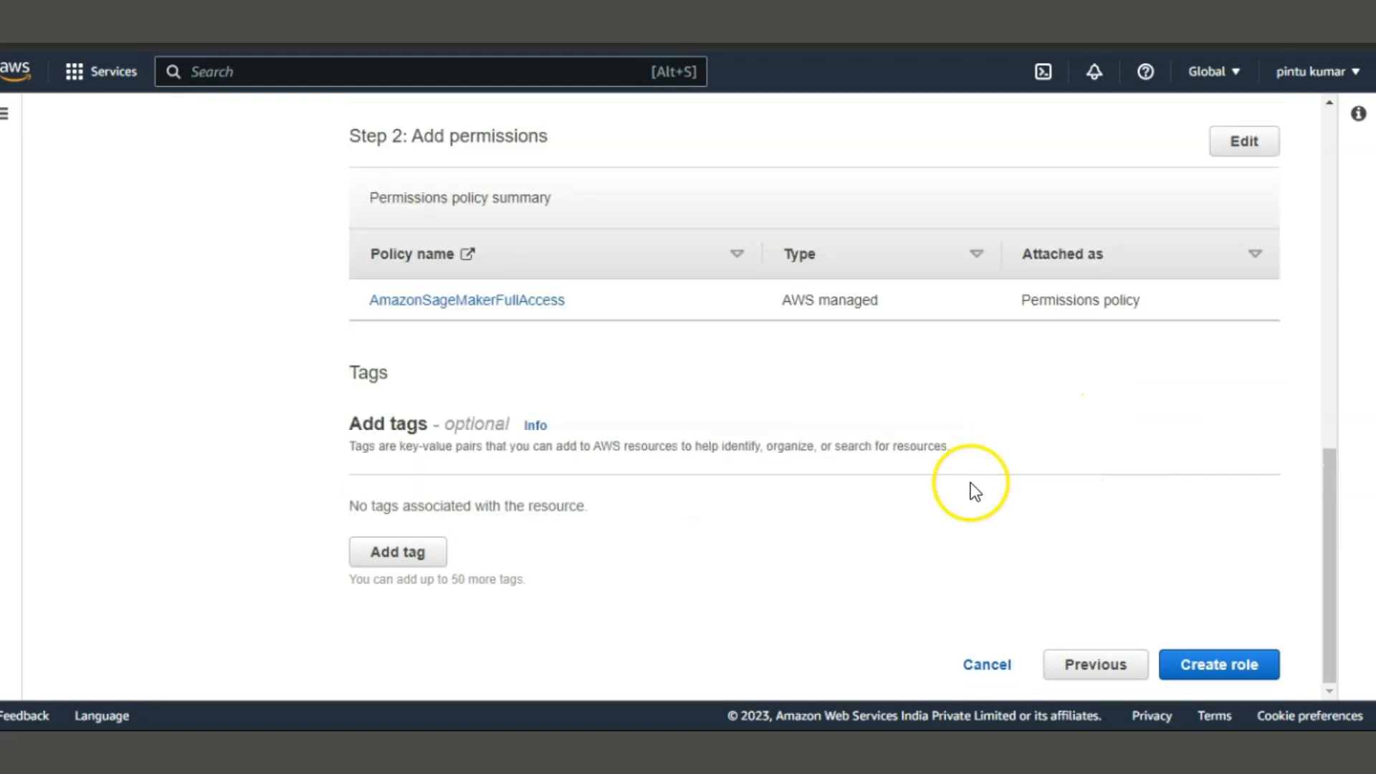
Create the role and open its details page from the roles list
{"action": "left_click", "coordinate": [1206, 666]}
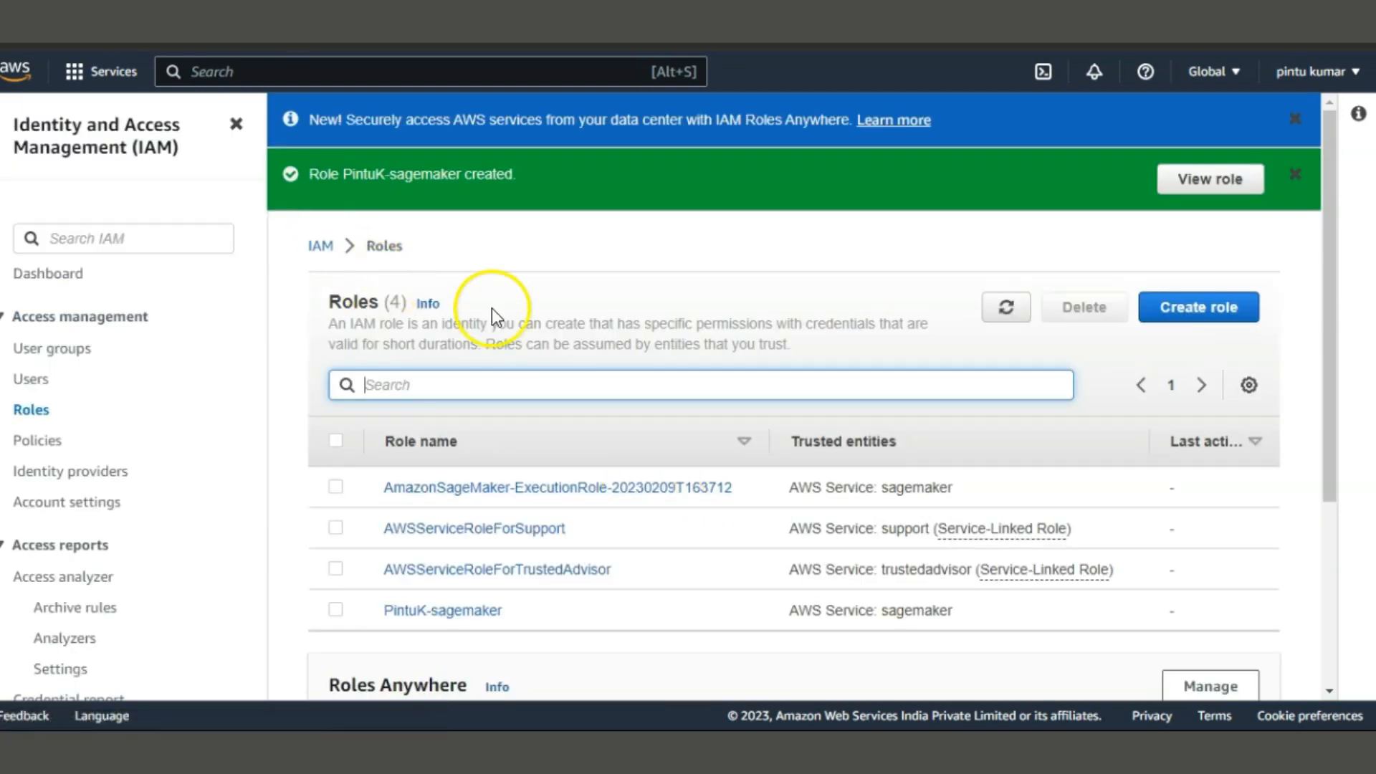
{"action": "scroll", "coordinate": [620, 549], "scroll_direction": "down", "scroll_amount": 3}
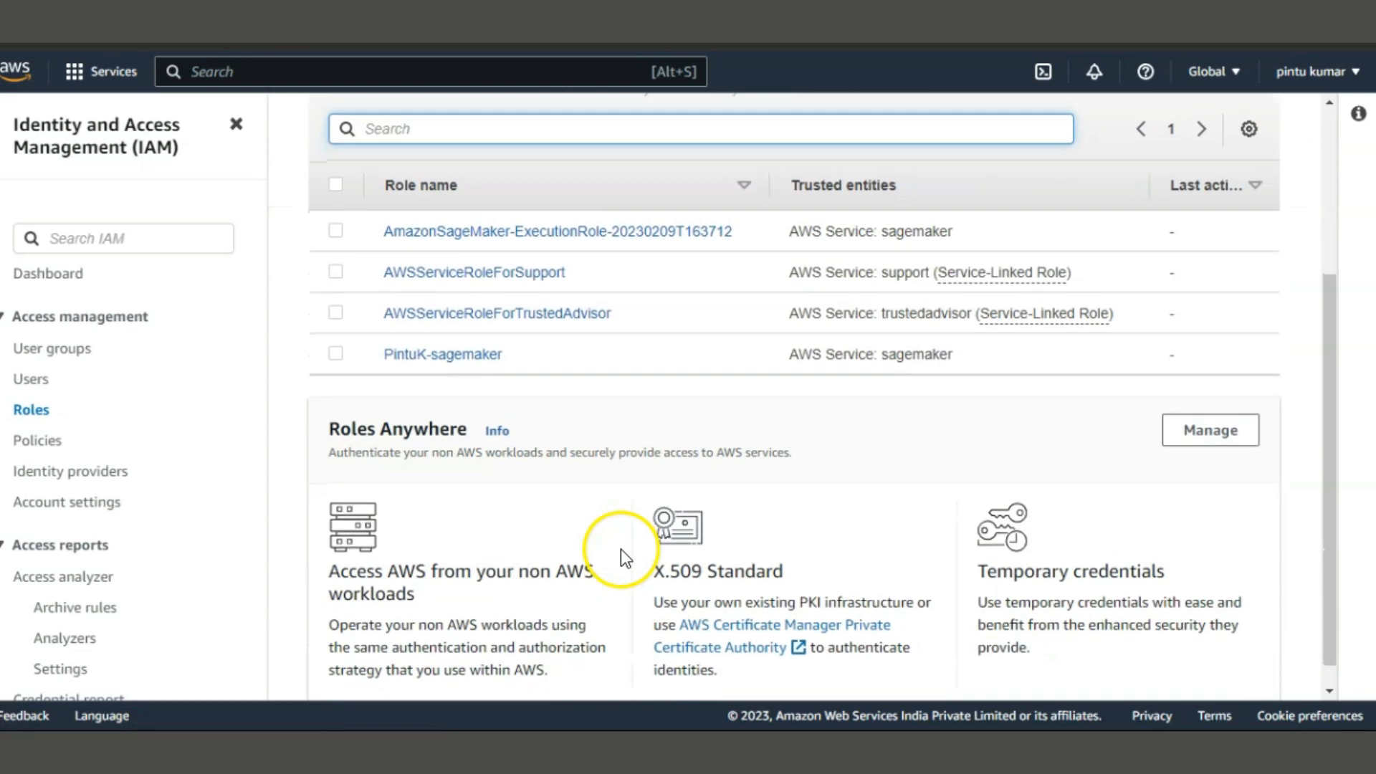
{"action": "left_click", "coordinate": [449, 356]}
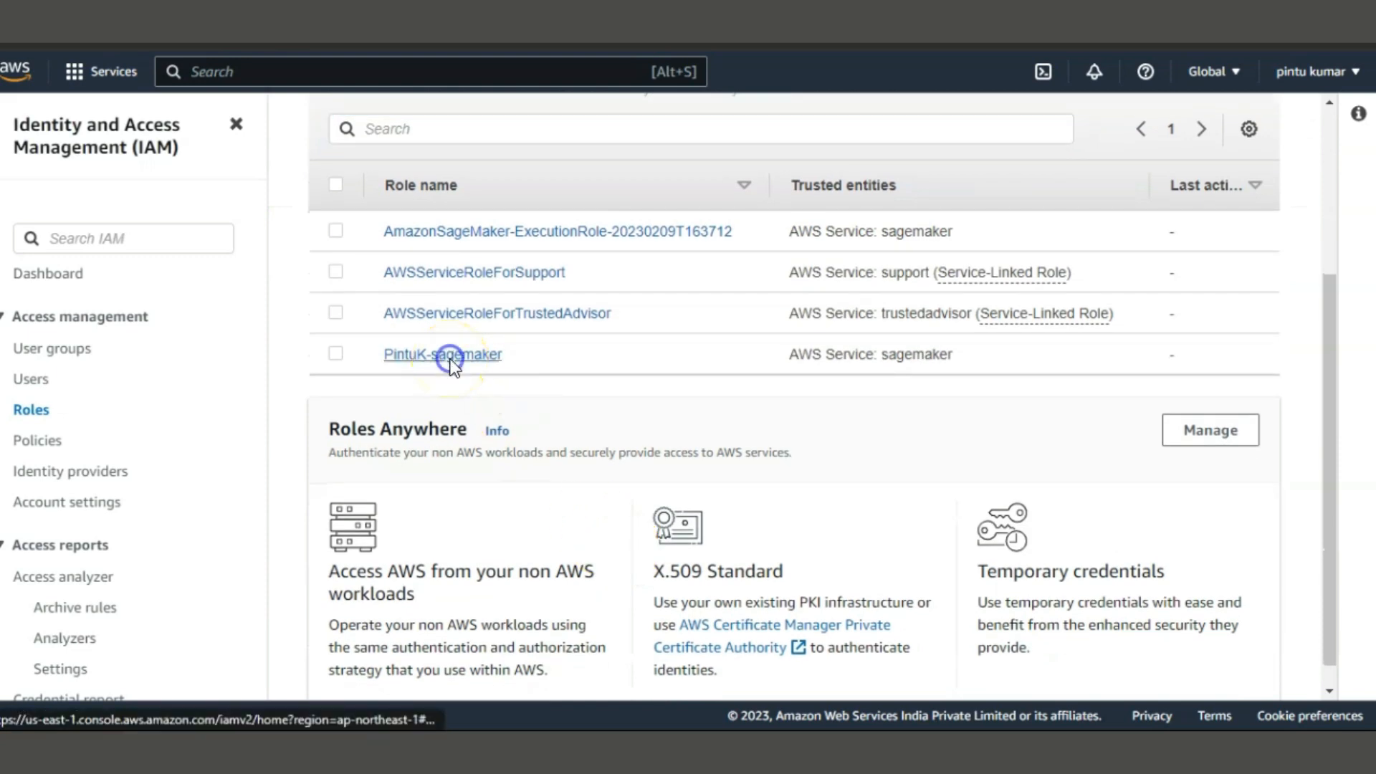
Start attaching another policy to the role and filter the available permissions policies by "notebook"
{"action": "scroll", "coordinate": [863, 436], "scroll_direction": "down", "scroll_amount": 5}
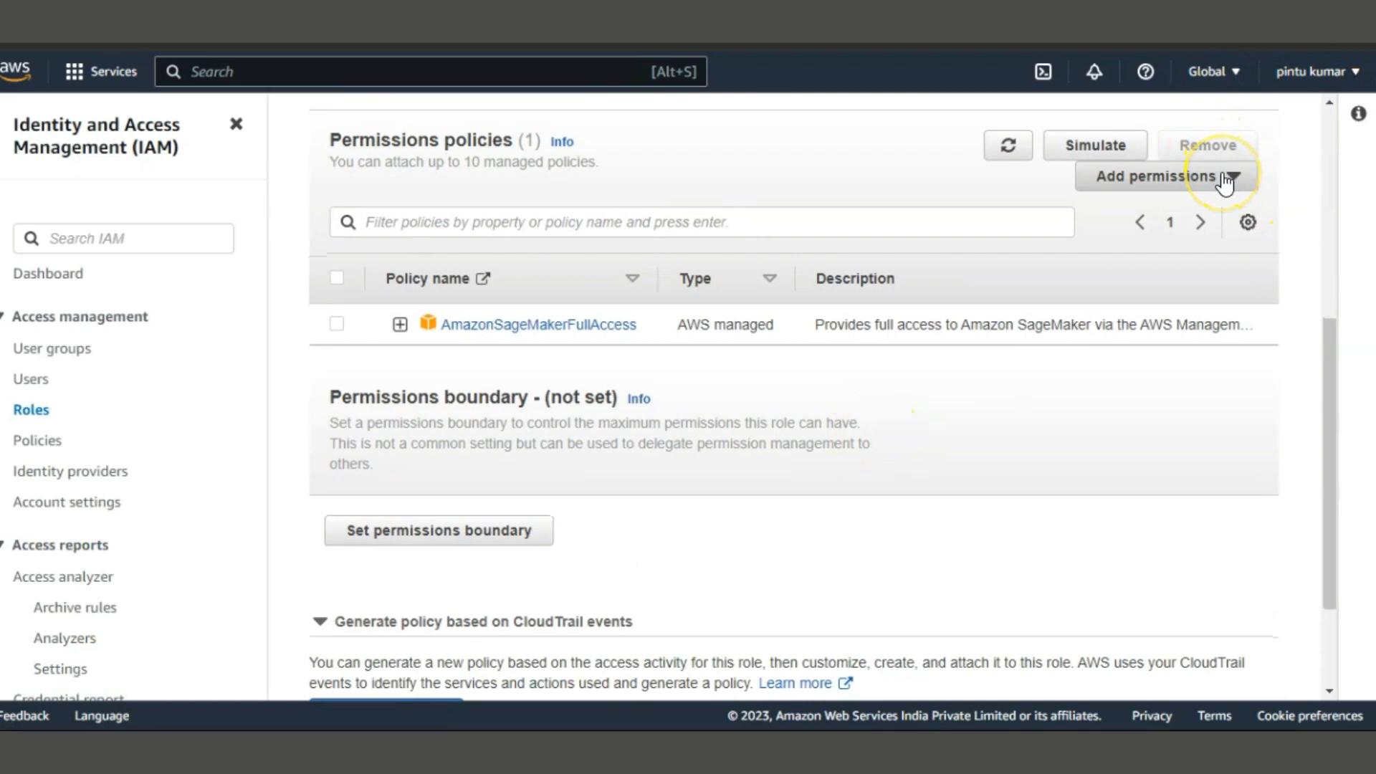
{"action": "left_click", "coordinate": [1225, 180]}
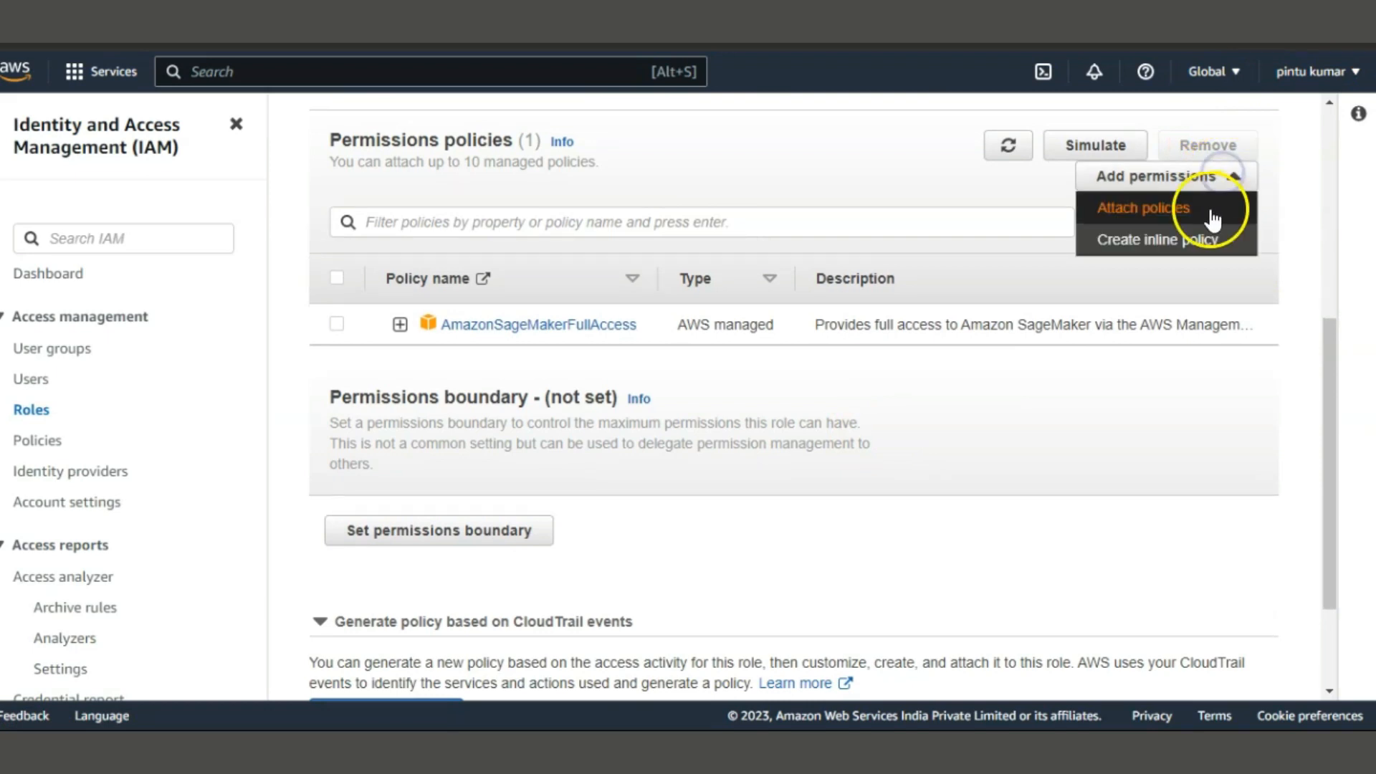
{"action": "left_click", "coordinate": [1210, 209]}
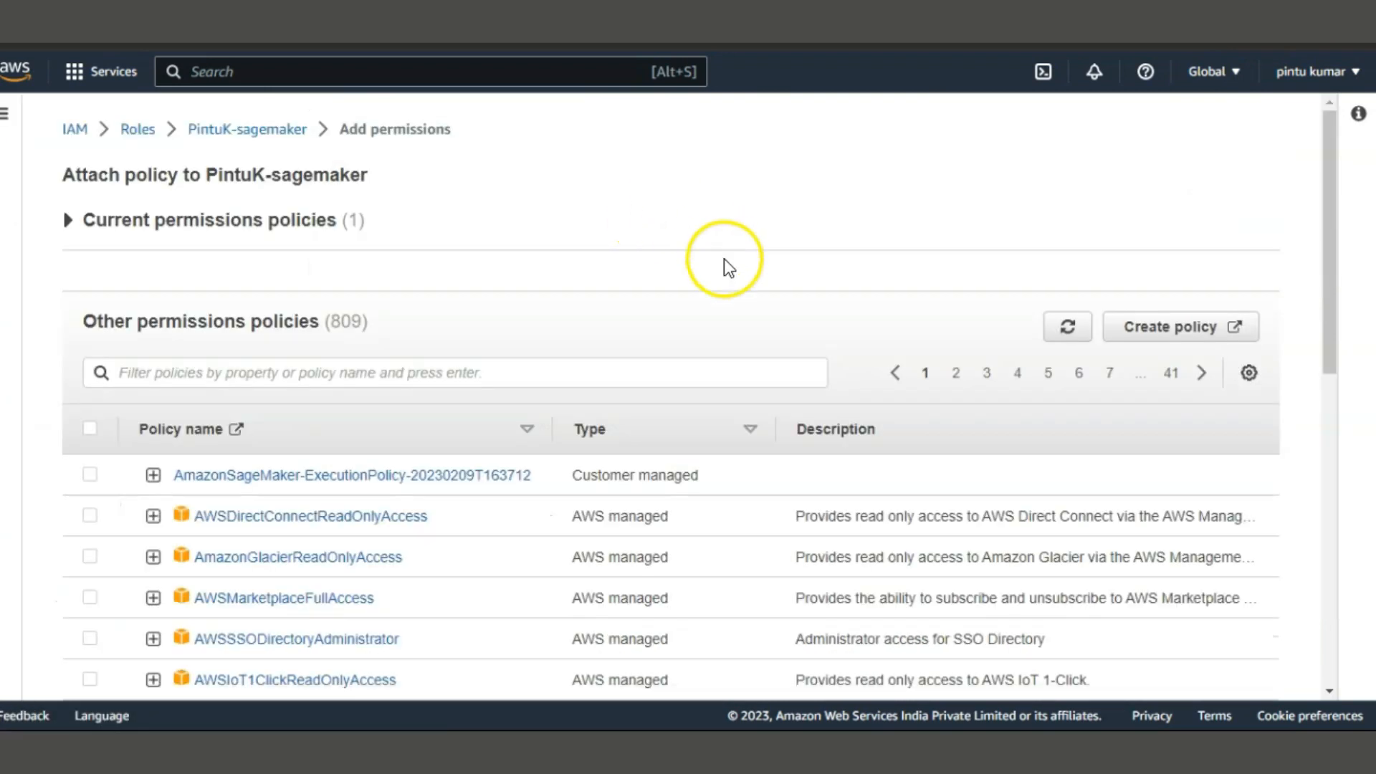
{"action": "left_click", "coordinate": [223, 377]}
{"action": "type", "text": "note"}
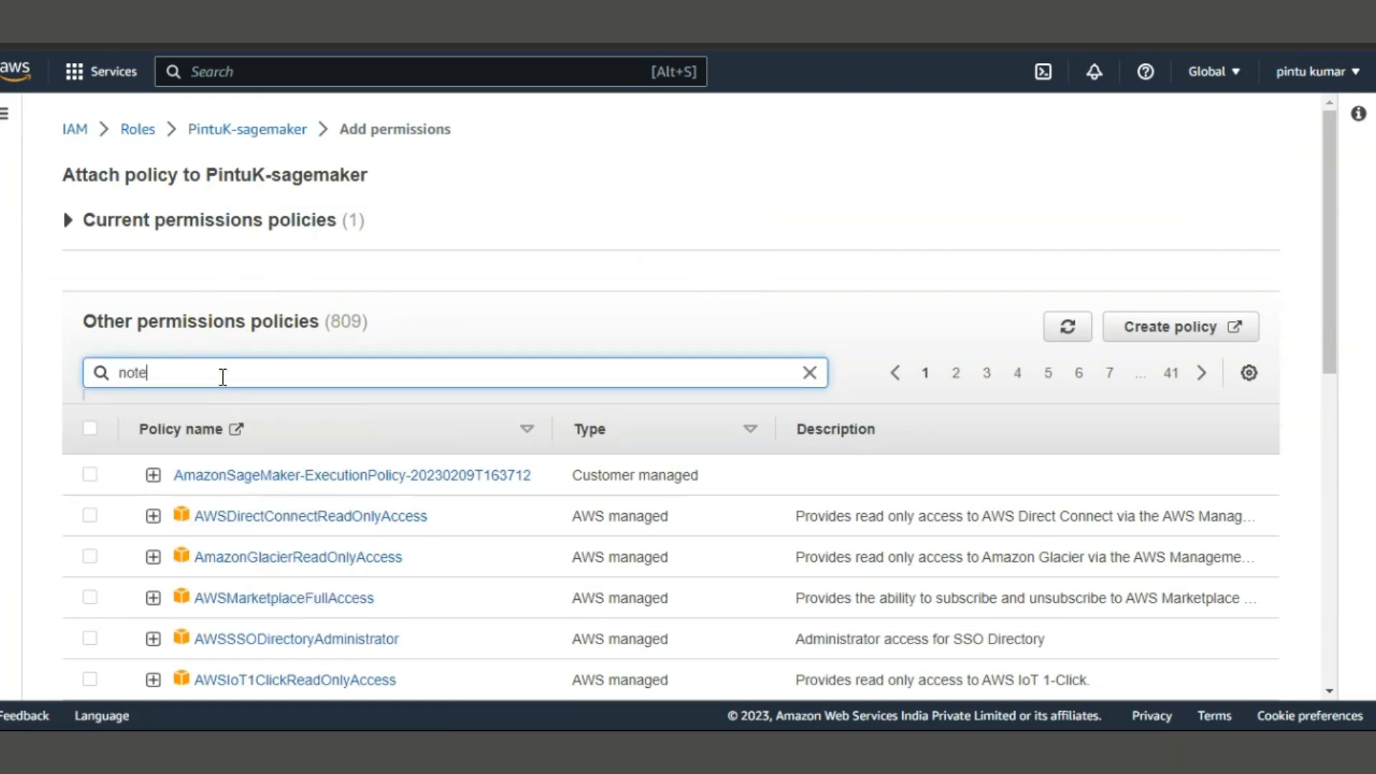
{"action": "type", "text": "book"}
{"action": "key", "text": "Return"}
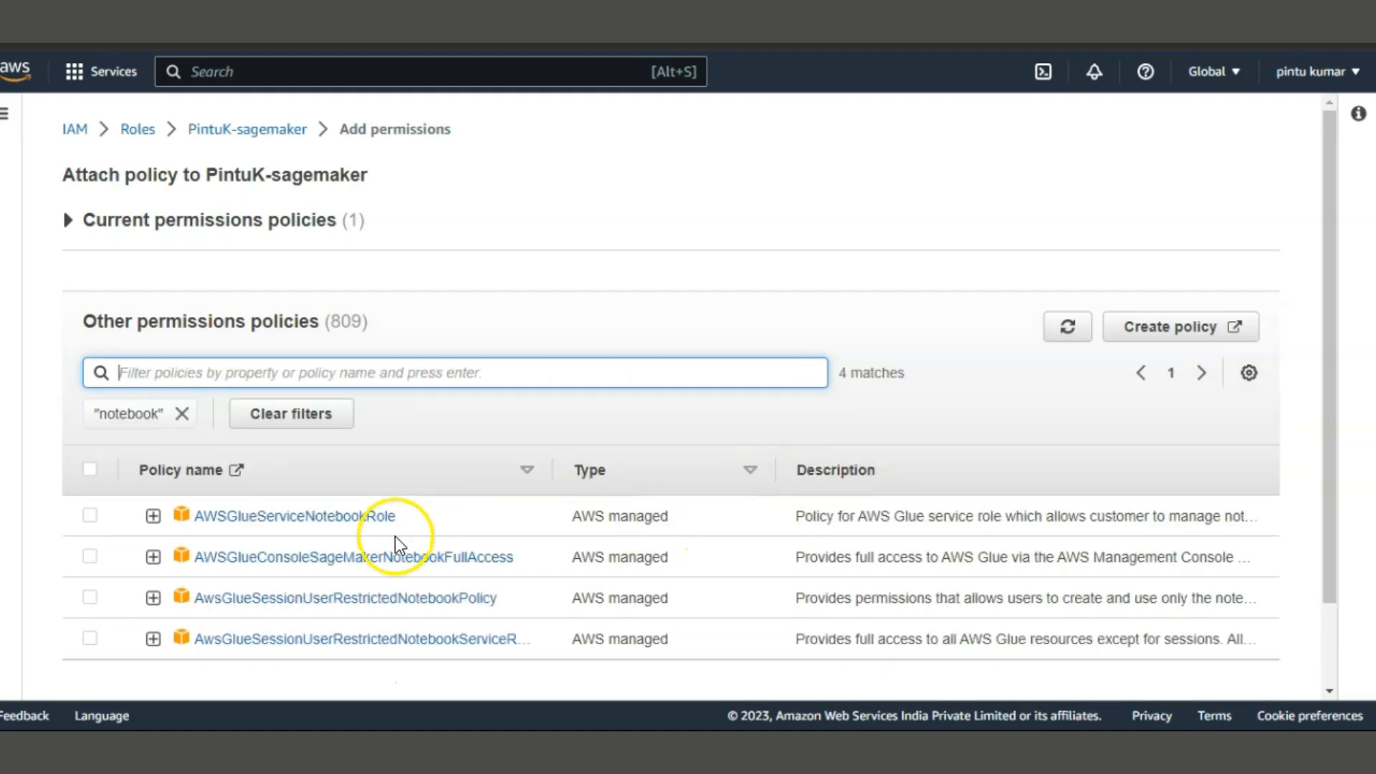
Attach the AWSGlueConsoleSageMakerNotebookFullAccess policy to the role and dismiss the notification
{"action": "scroll", "coordinate": [358, 617], "scroll_direction": "down", "scroll_amount": 2}
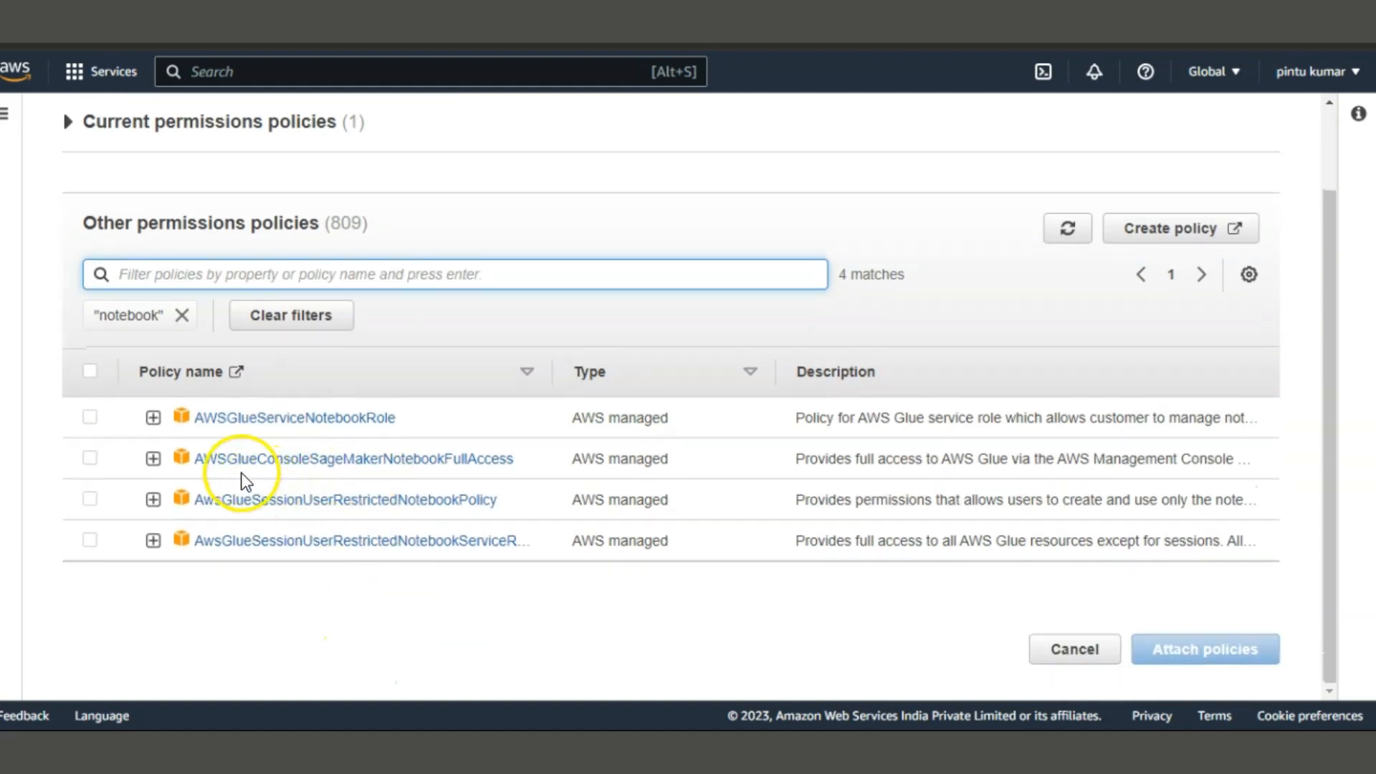
{"action": "left_click", "coordinate": [90, 458]}
{"action": "left_click", "coordinate": [1221, 649]}
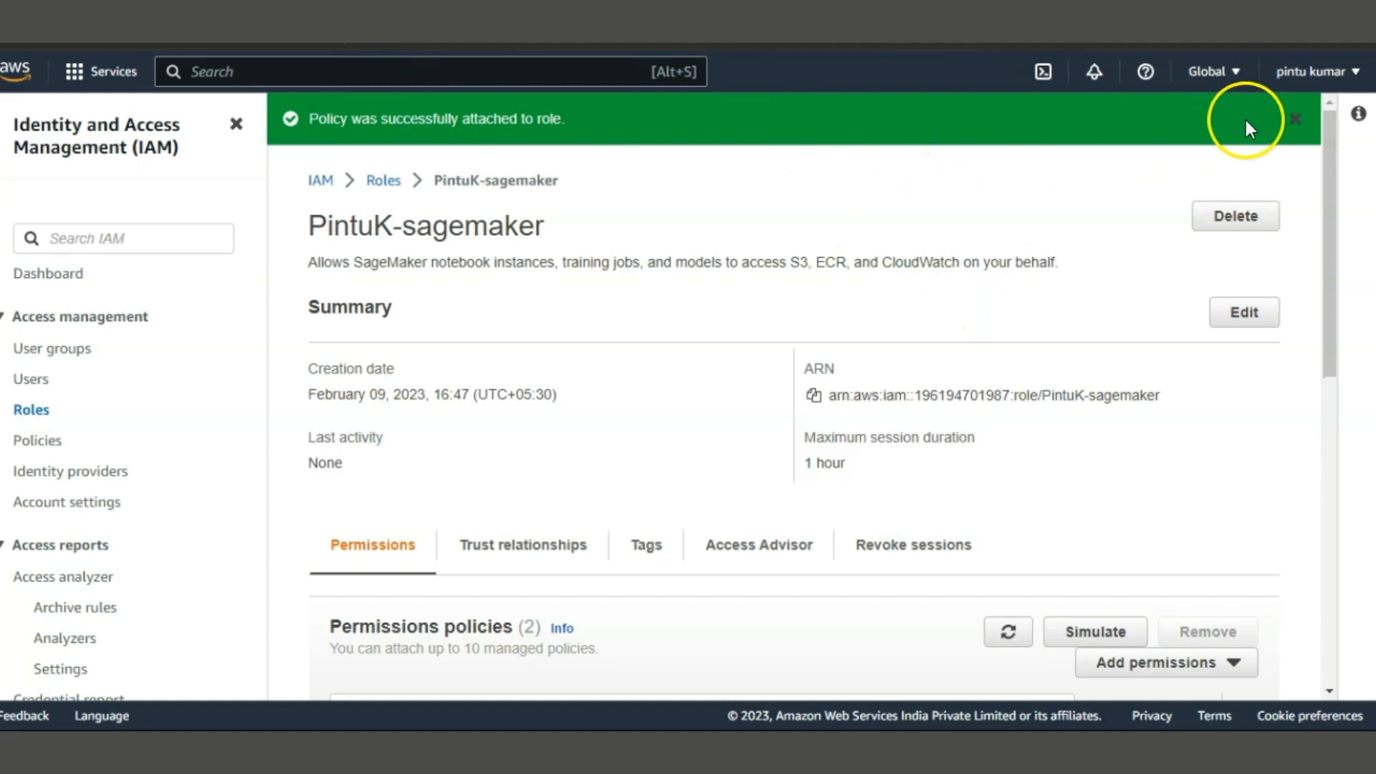
{"action": "left_click", "coordinate": [1294, 119]}
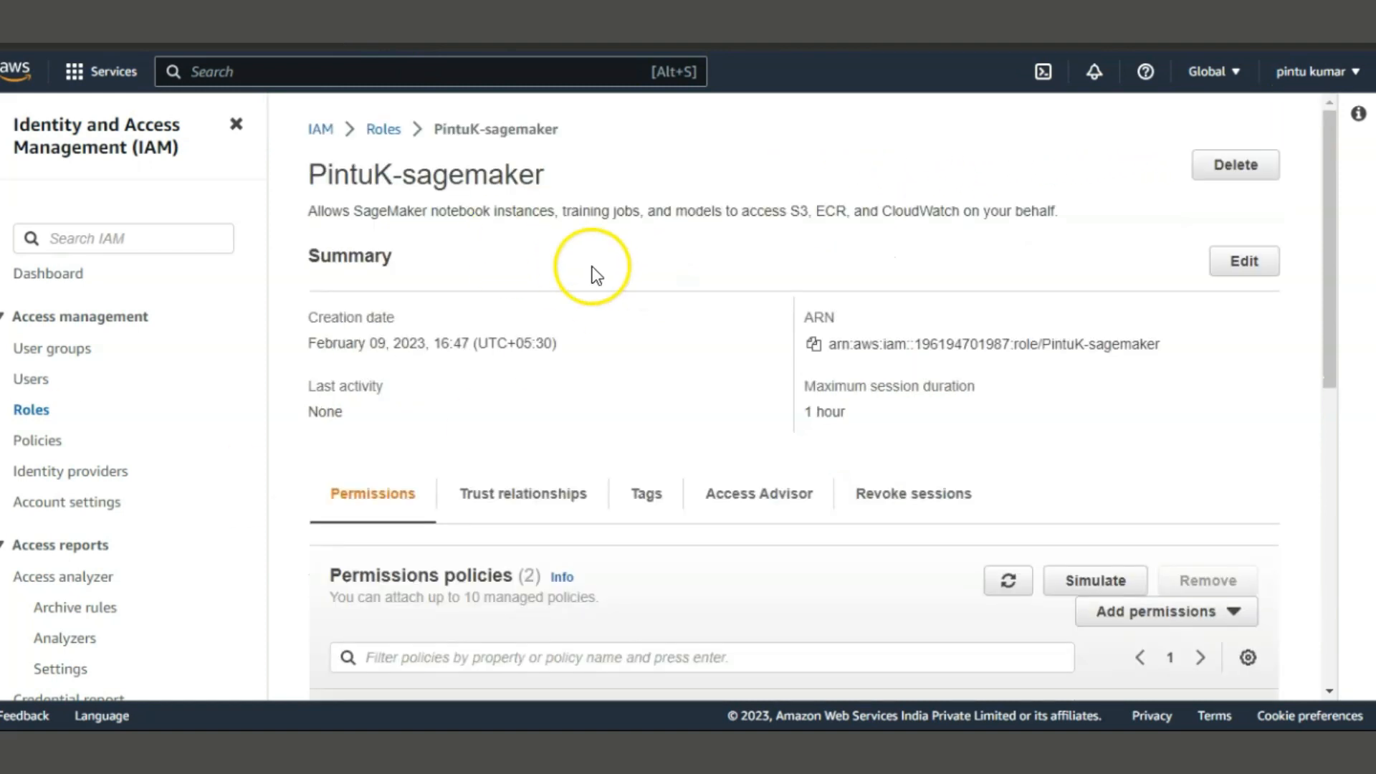
Search the AWS services for "sagemaker" and open Amazon SageMaker
{"action": "left_click", "coordinate": [208, 71]}
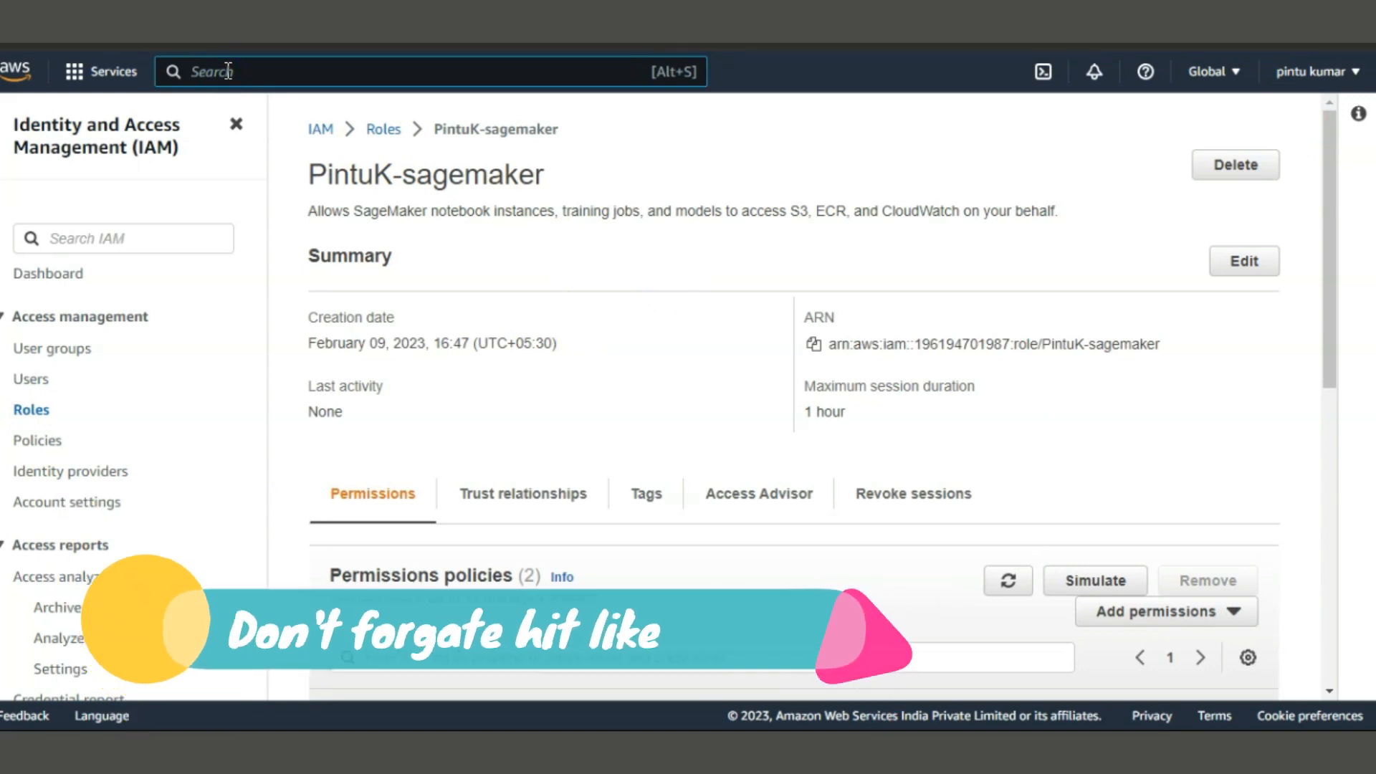
{"action": "type", "text": "sag"}
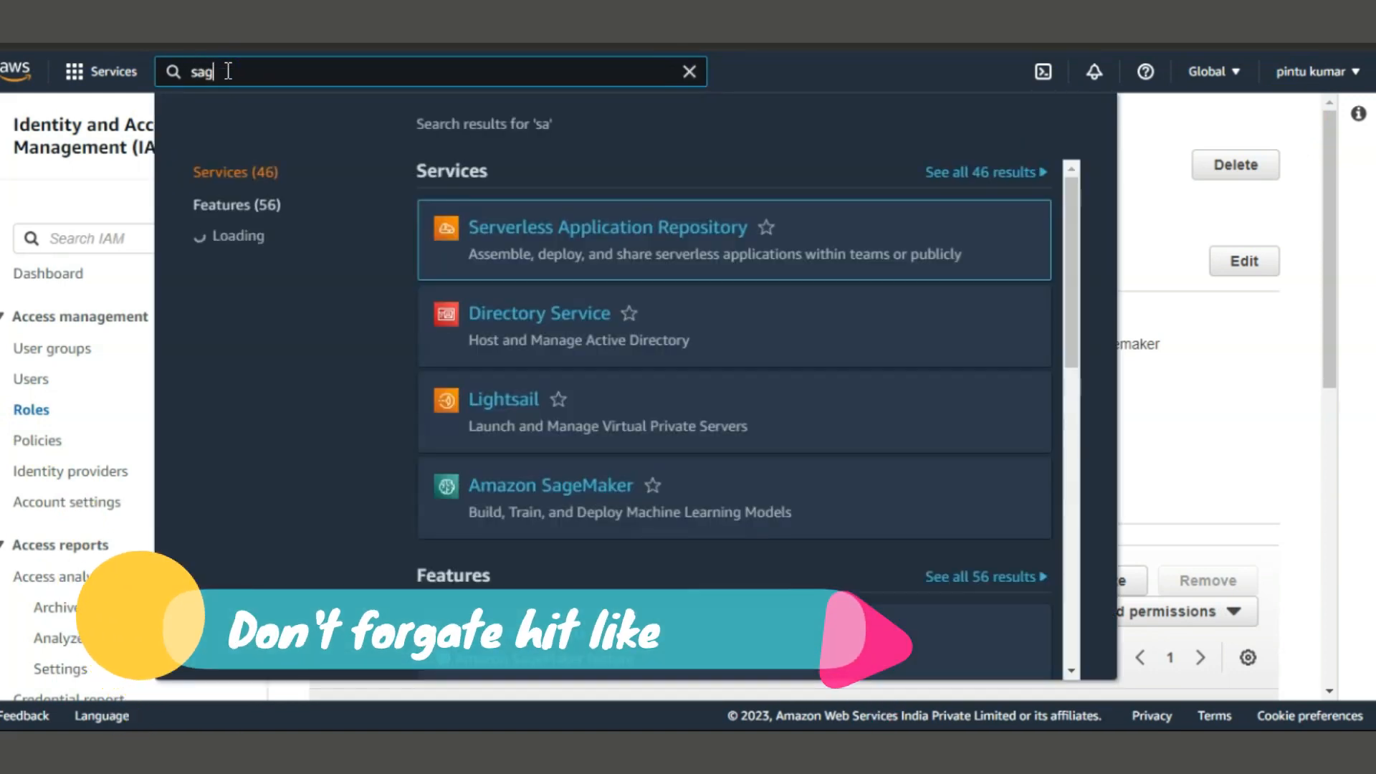
{"action": "type", "text": "emaker"}
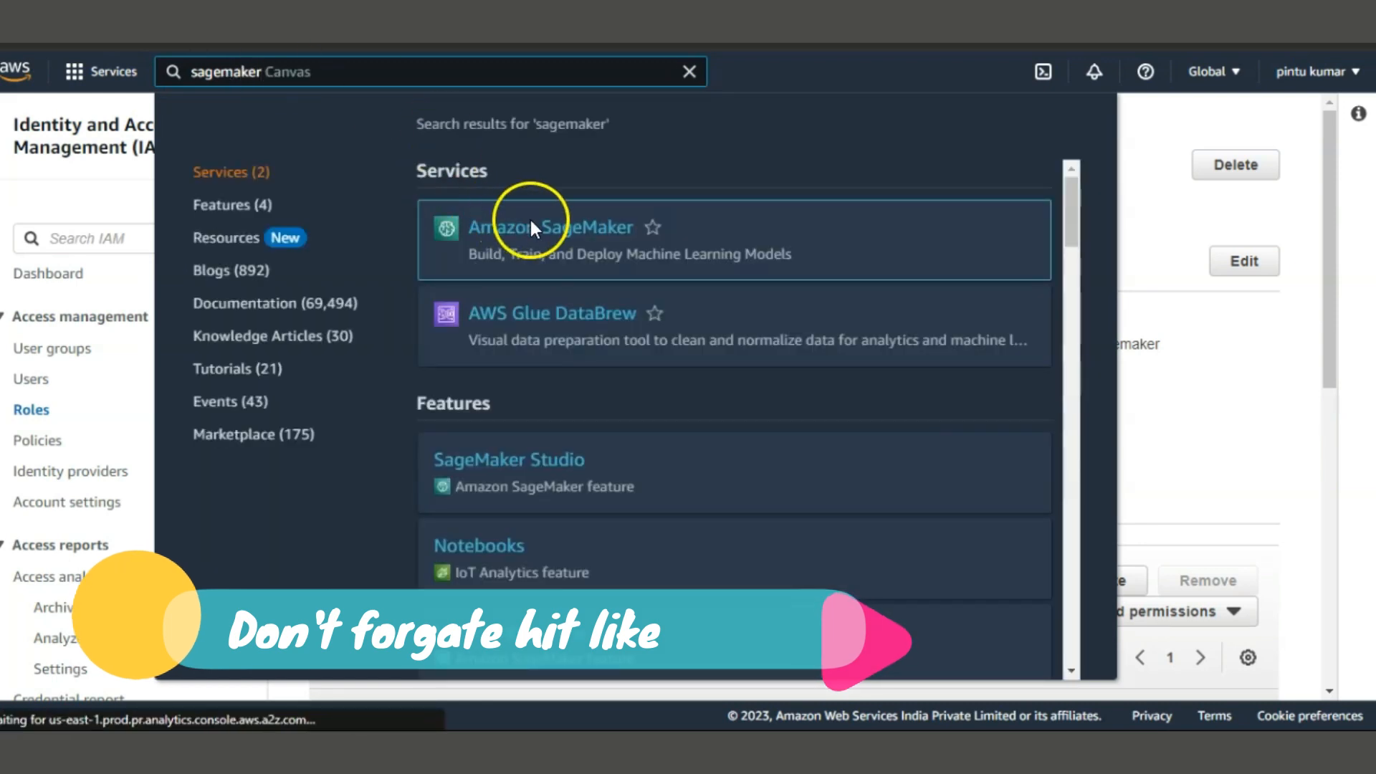
{"action": "left_click", "coordinate": [550, 227]}
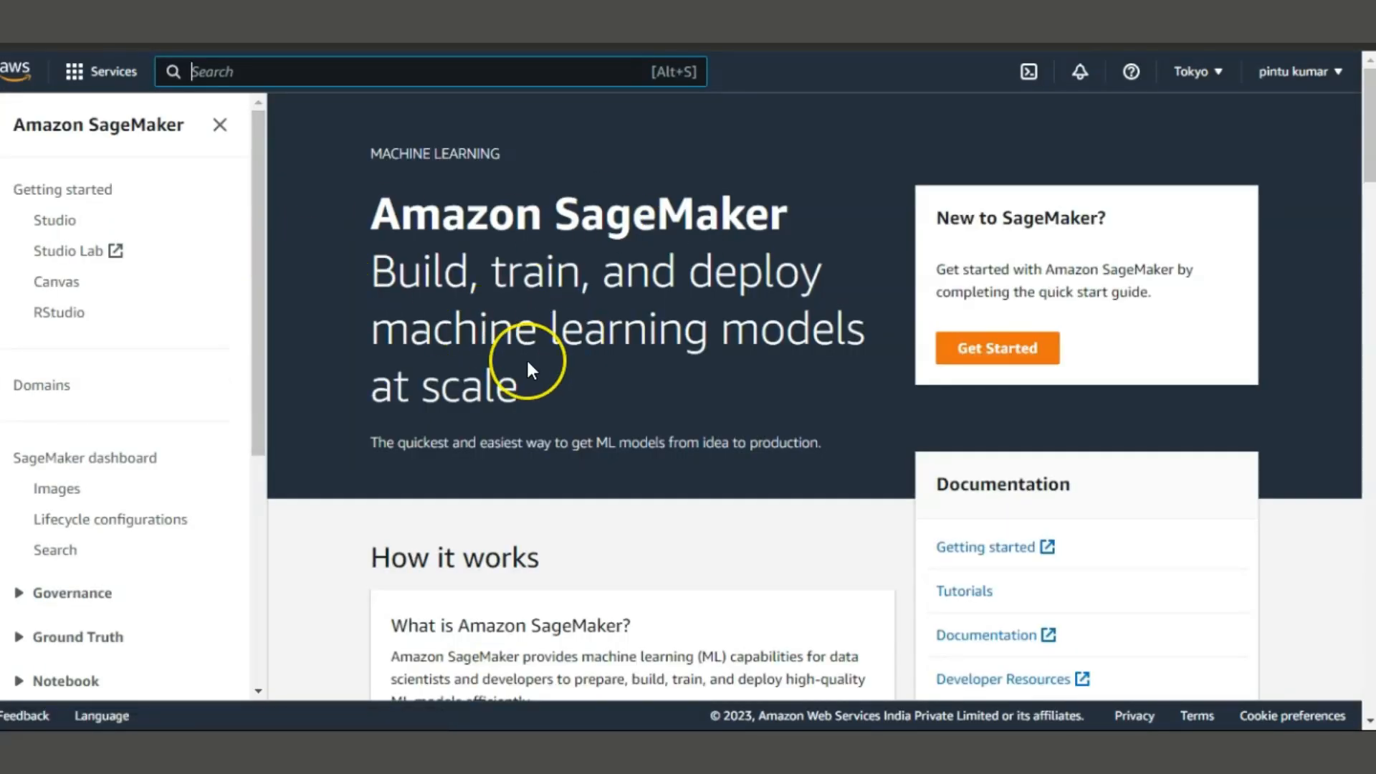
Expand SageMaker's Notebook section and open the list of notebook instances
{"action": "scroll", "coordinate": [526, 359], "scroll_direction": "down", "scroll_amount": 5}
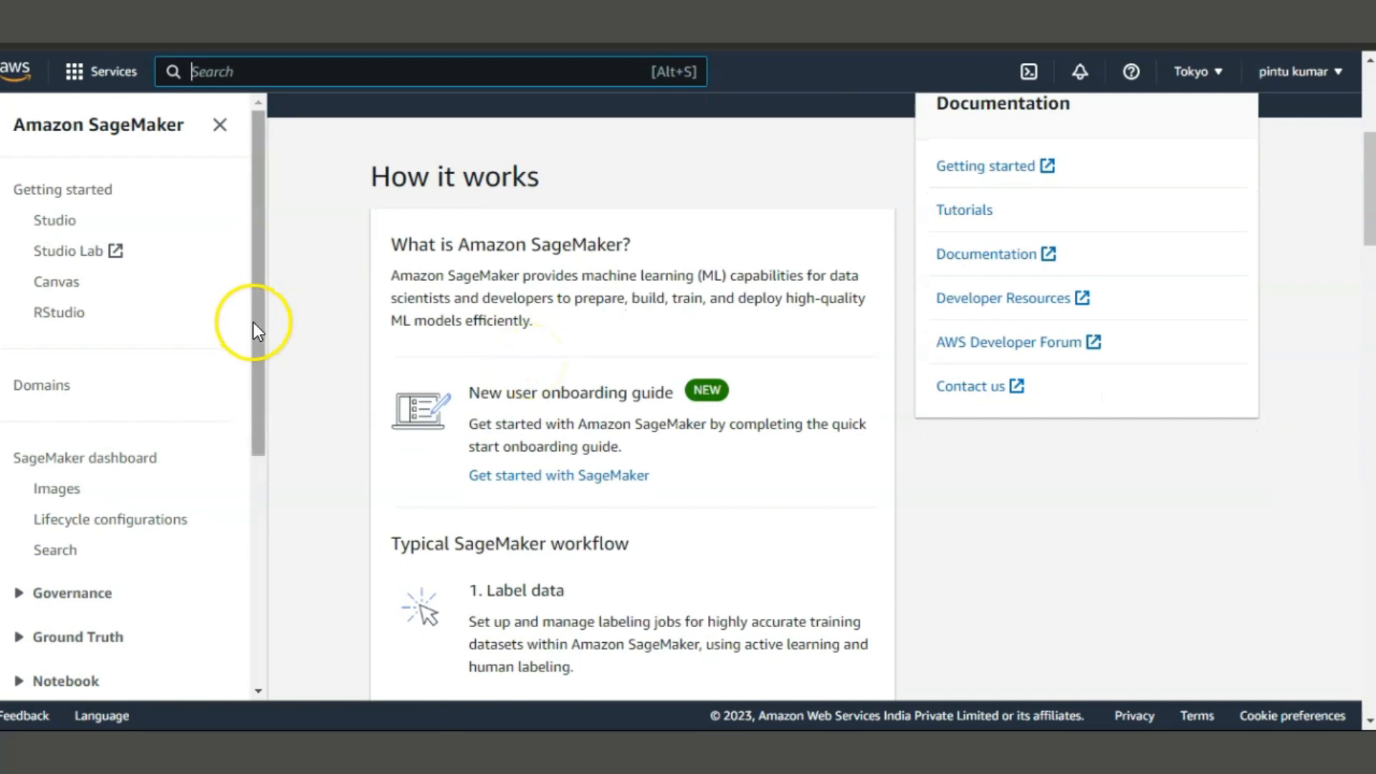
{"action": "left_click_drag", "start_coordinate": [252, 321], "coordinate": [240, 484]}
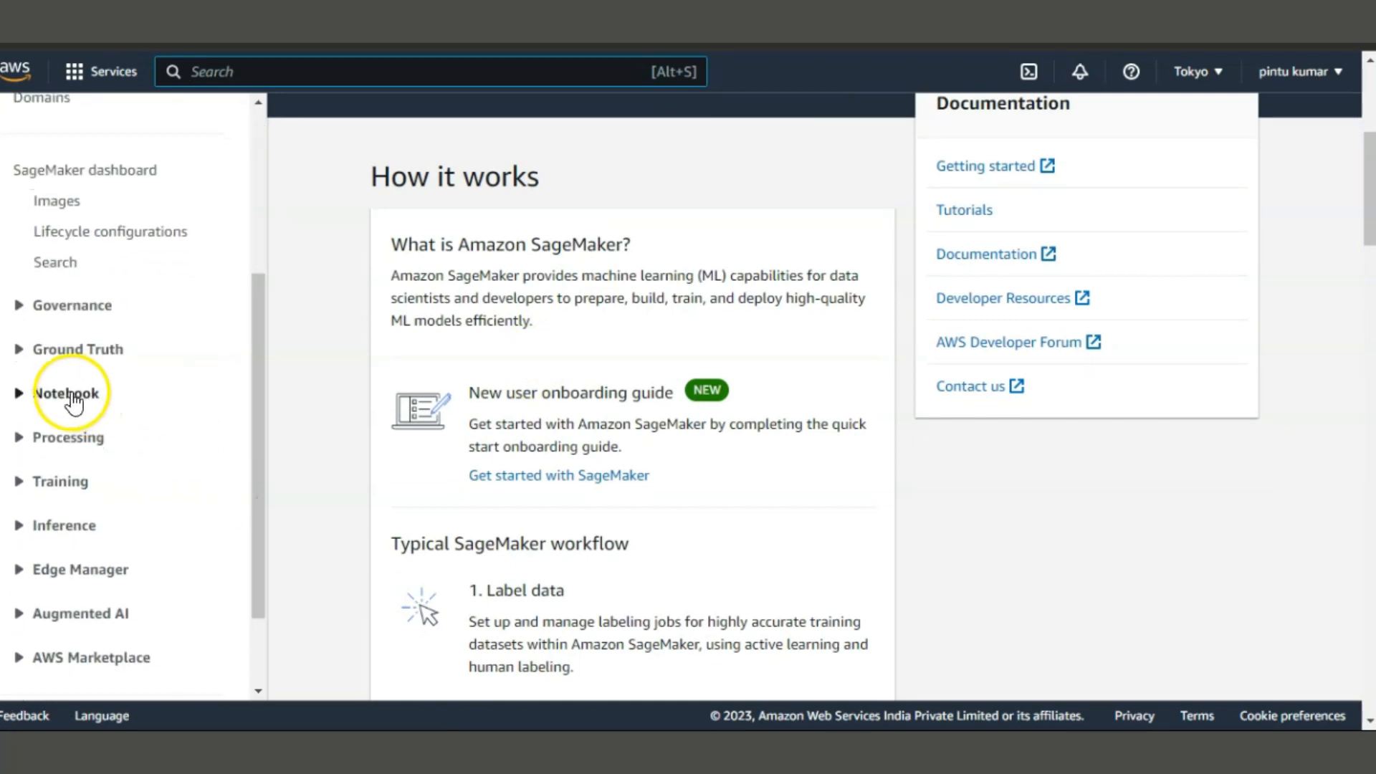
{"action": "left_click", "coordinate": [24, 399]}
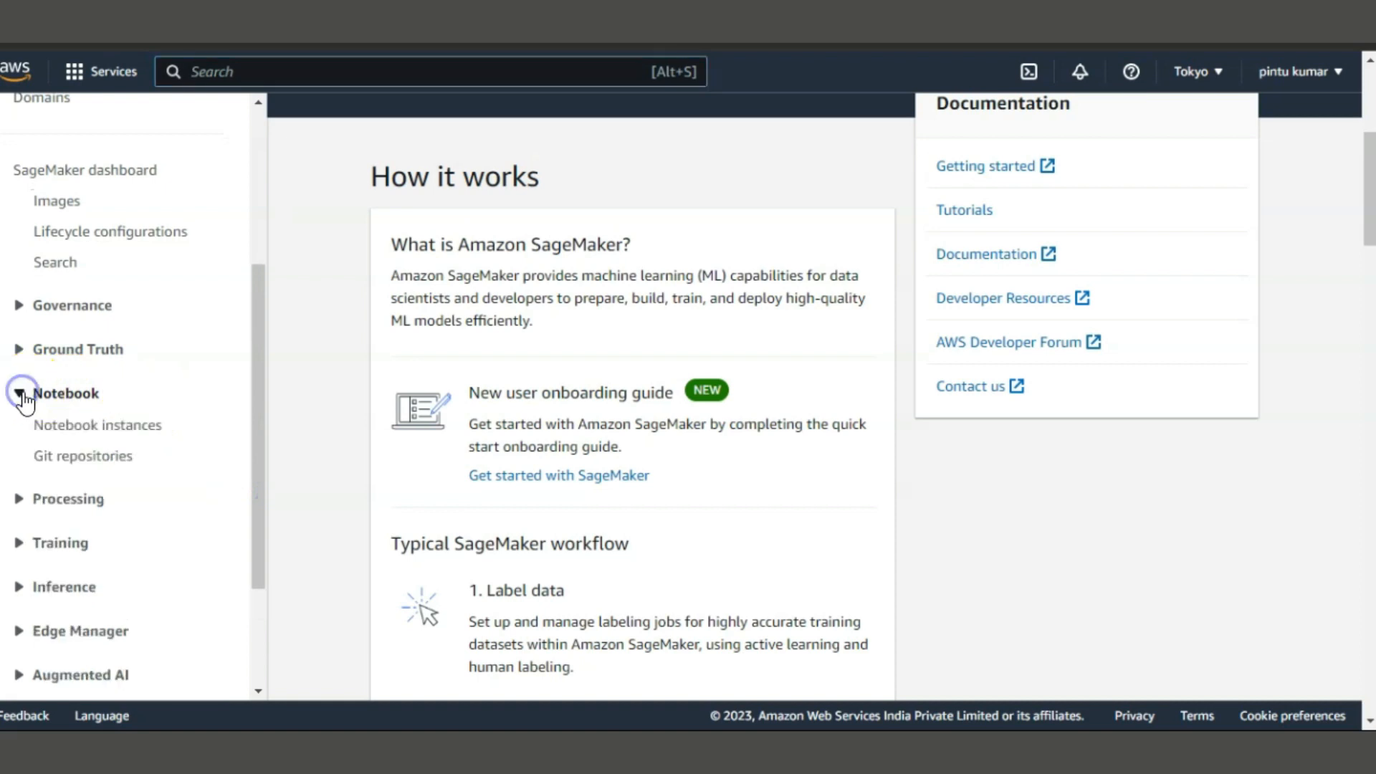
{"action": "left_click", "coordinate": [114, 426]}
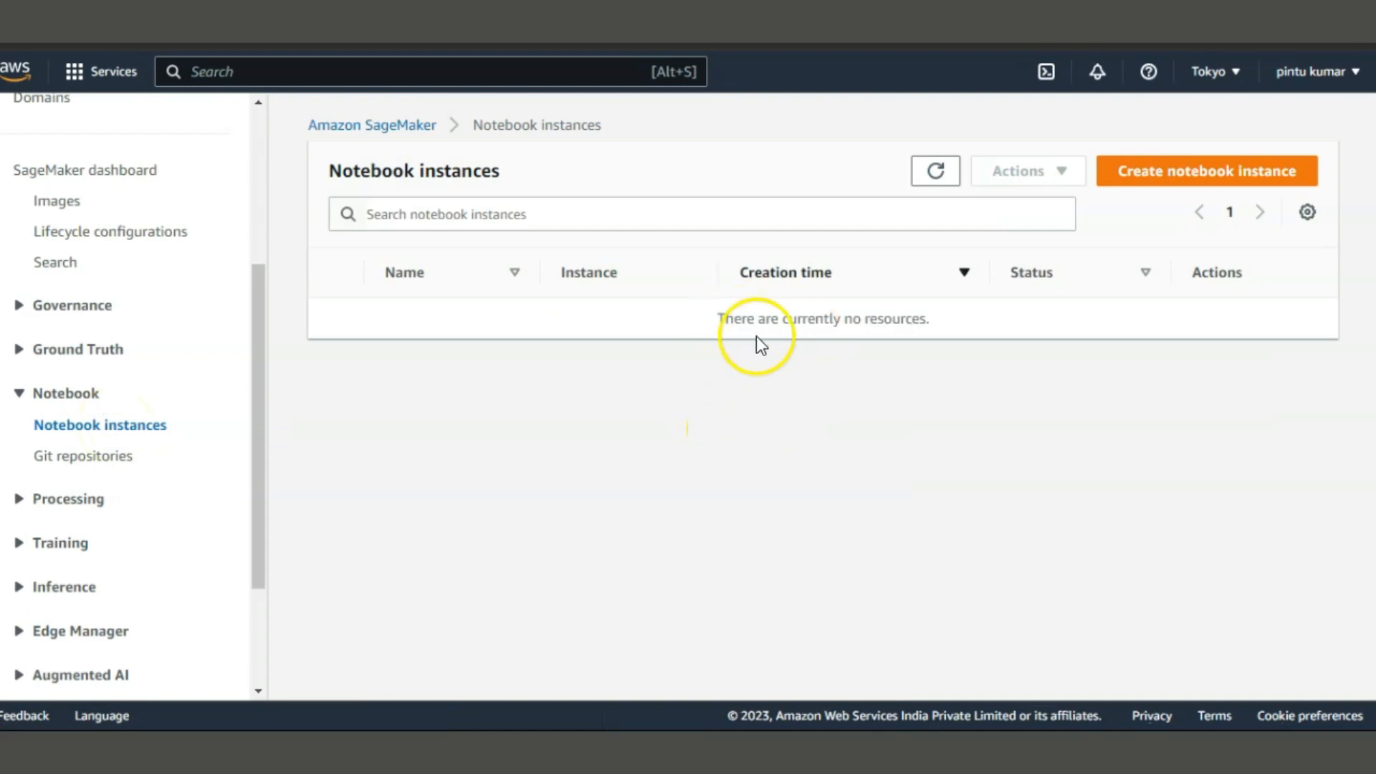
Start a new notebook instance and name it with the owner's short name followed by "-first-notebook"
{"action": "left_click", "coordinate": [1186, 179]}
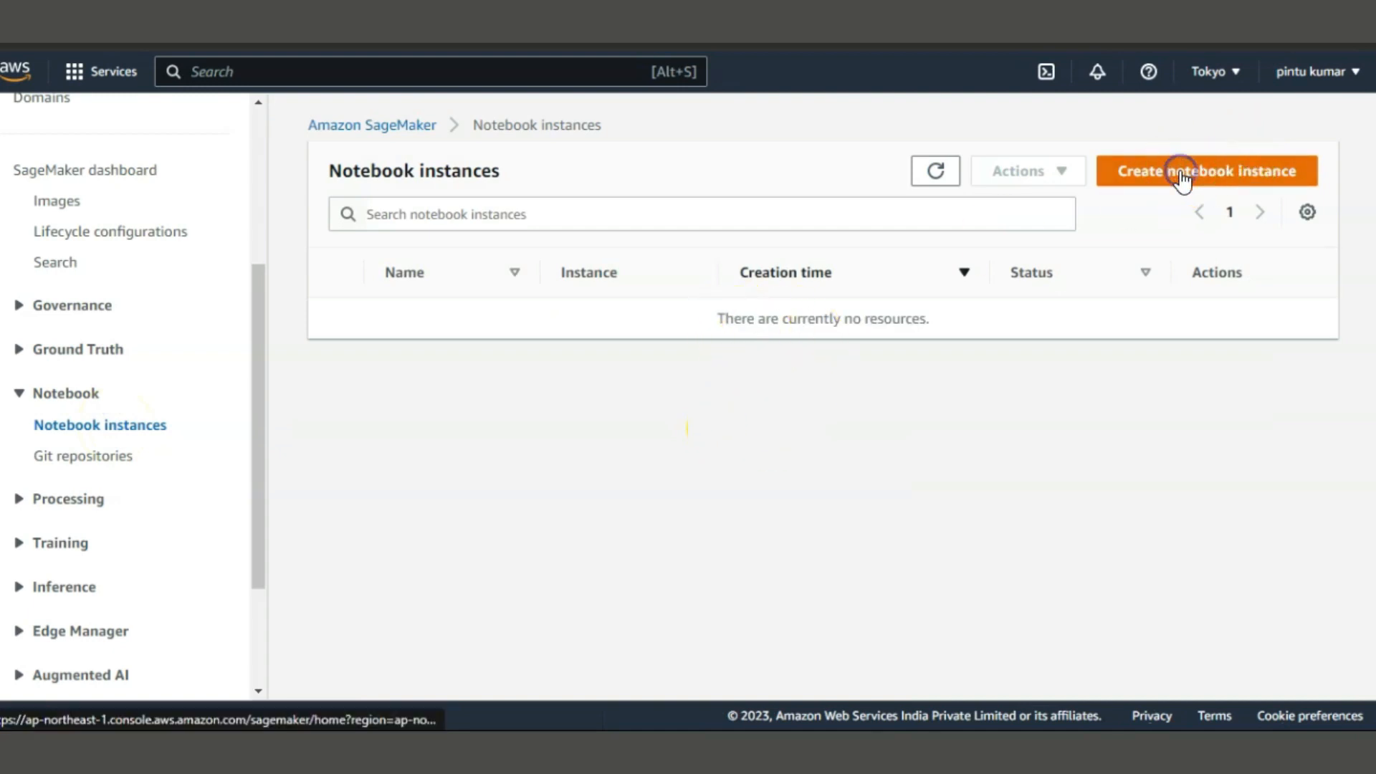
{"action": "left_click", "coordinate": [130, 372]}
{"action": "type", "text": "Pintuk"}
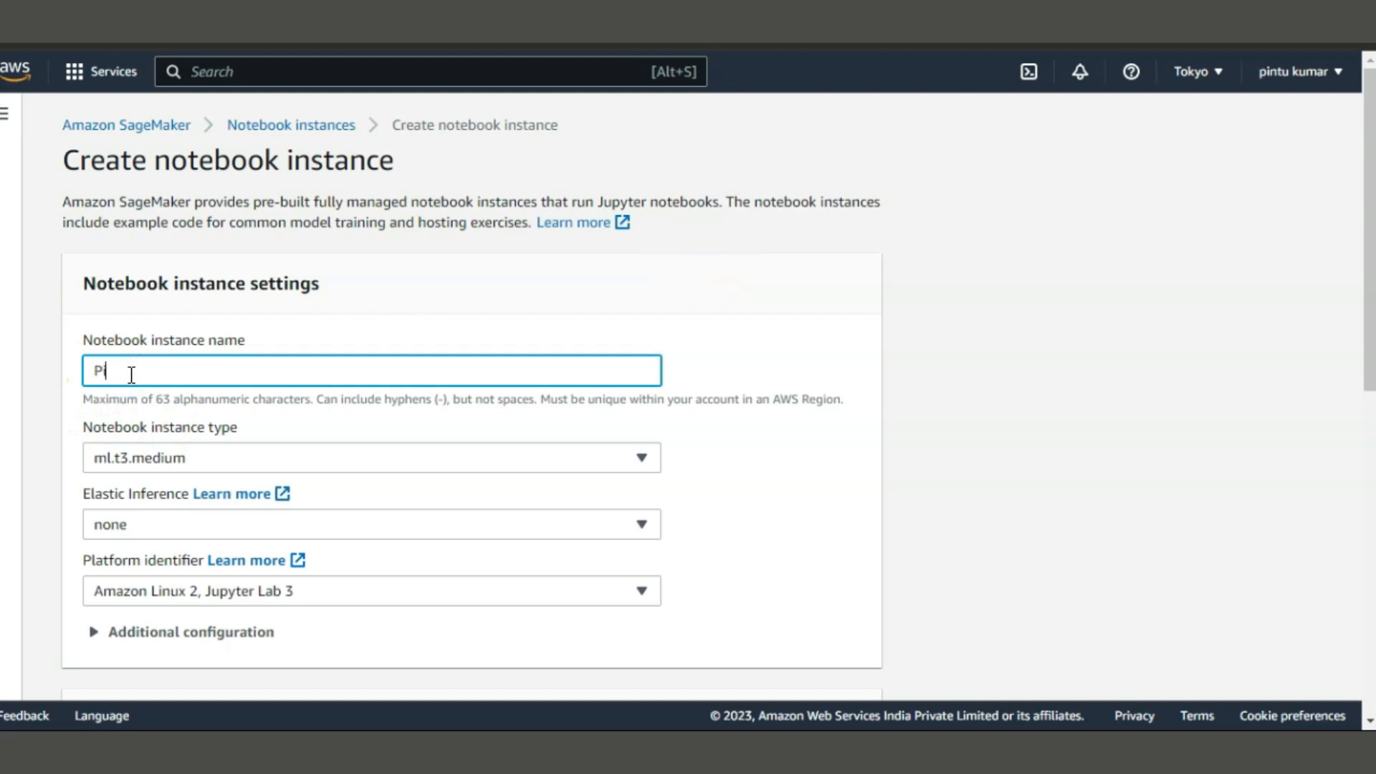
{"action": "type", "text": "-"}
{"action": "type", "text": "fisrt"}
{"action": "type", "text": "-noteb"}
{"action": "type", "text": "ook"}
{"action": "left_click", "coordinate": [166, 371]}
{"action": "key", "text": "BackSpace"}
{"action": "key", "text": "BackSpace"}
{"action": "type", "text": "rs"}
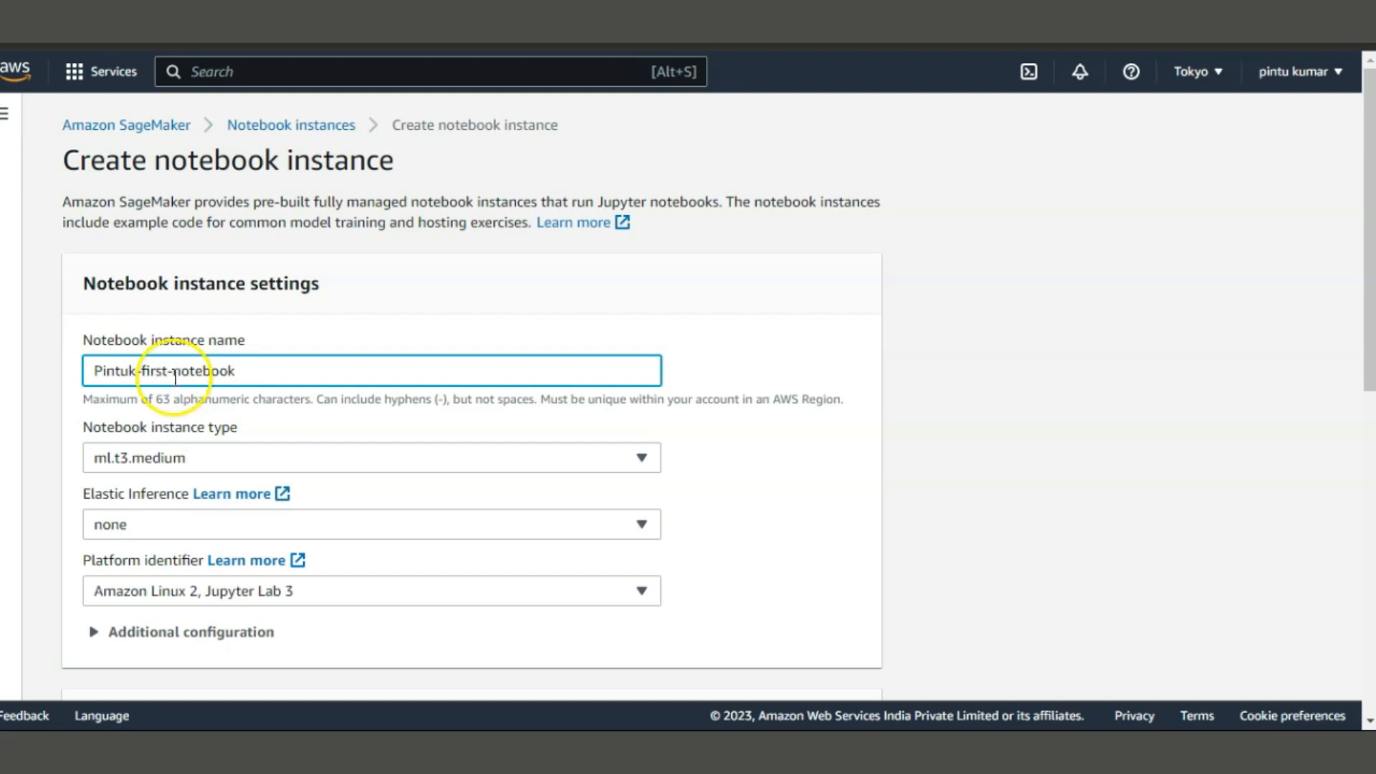
Review the available notebook instance types and the Elastic Inference setting
{"action": "scroll", "coordinate": [174, 376], "scroll_direction": "down", "scroll_amount": 3}
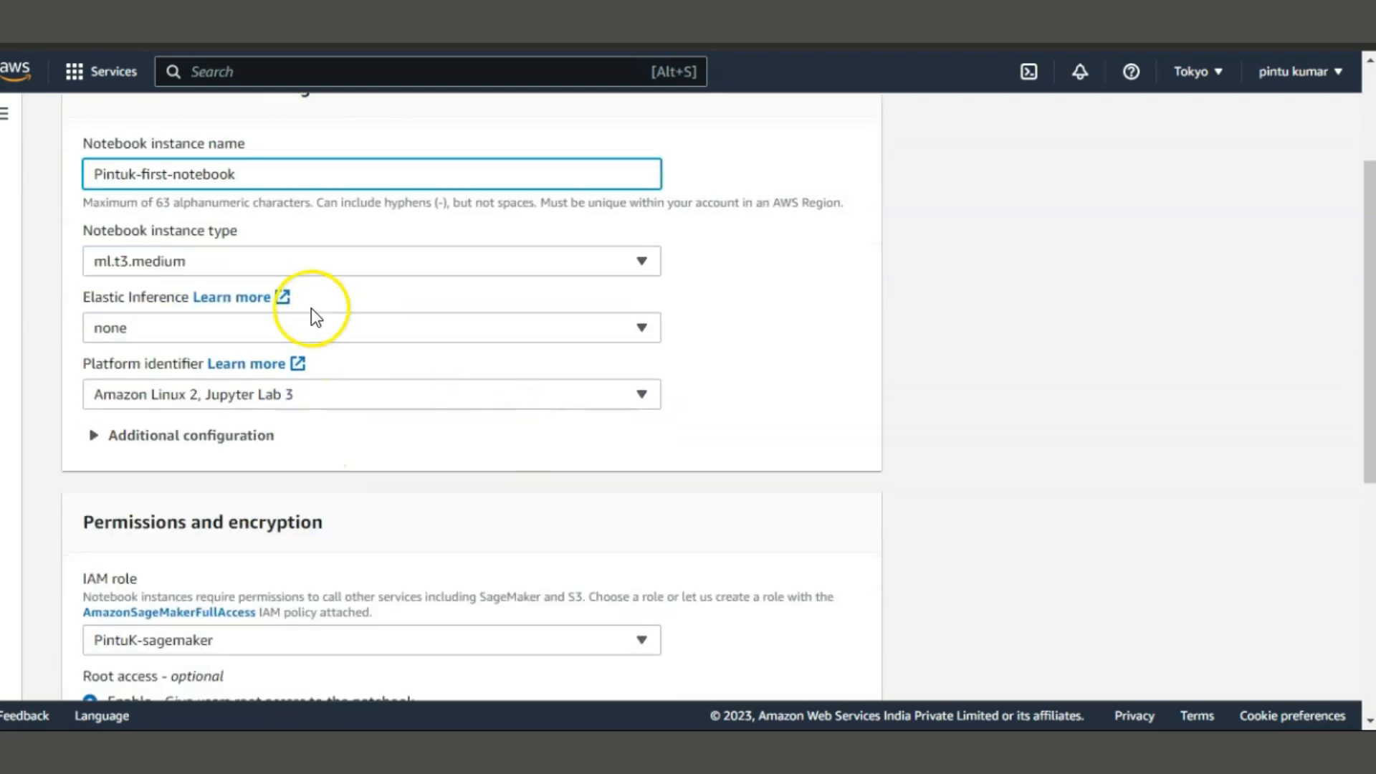
{"action": "left_click", "coordinate": [637, 270]}
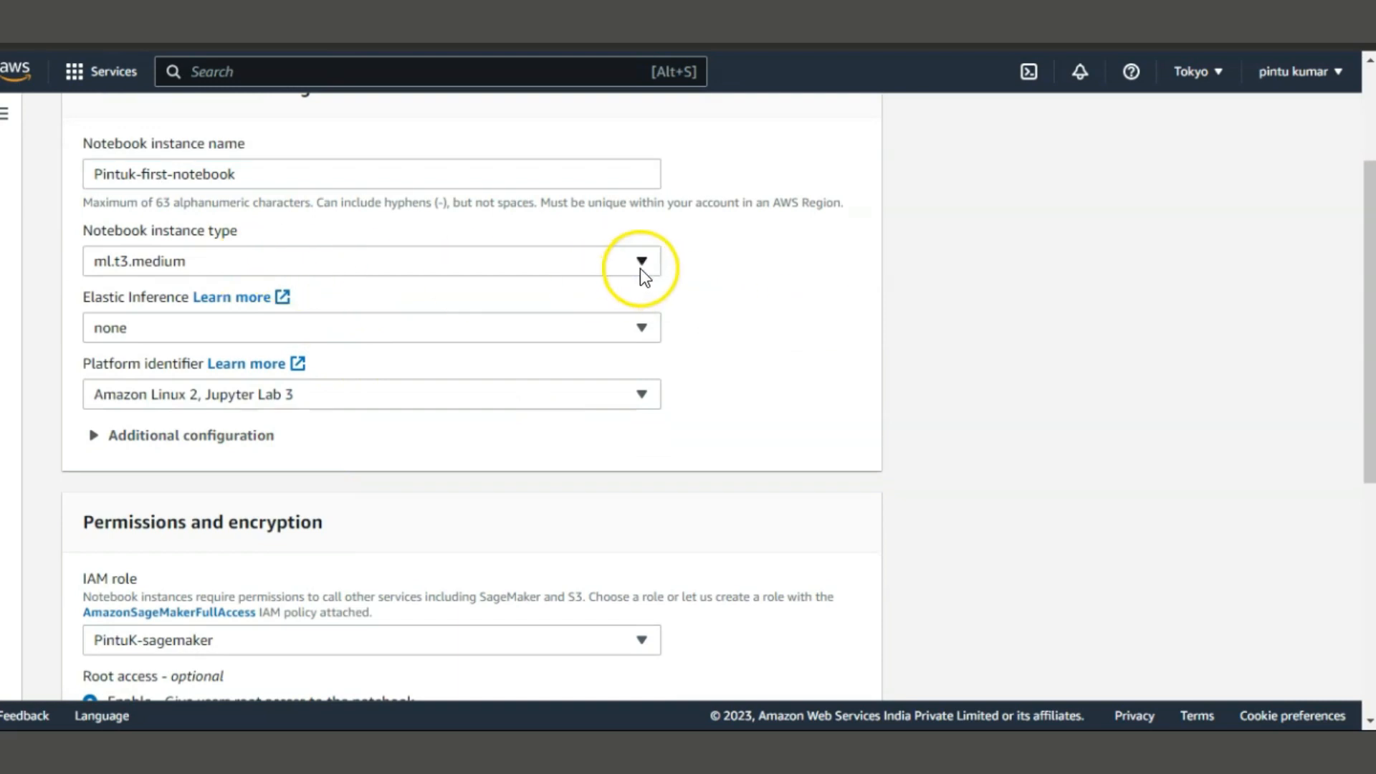
{"action": "left_click", "coordinate": [640, 267]}
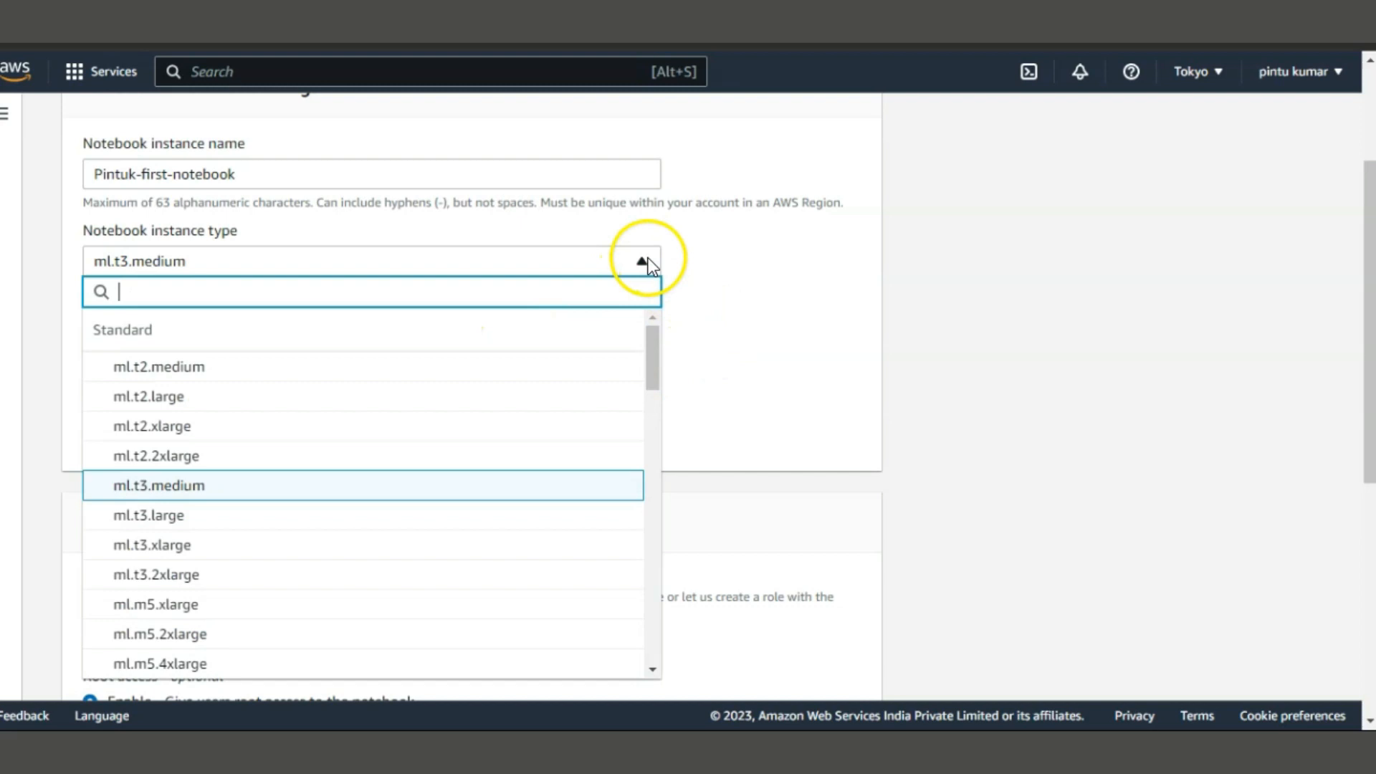
{"action": "left_click", "coordinate": [645, 261]}
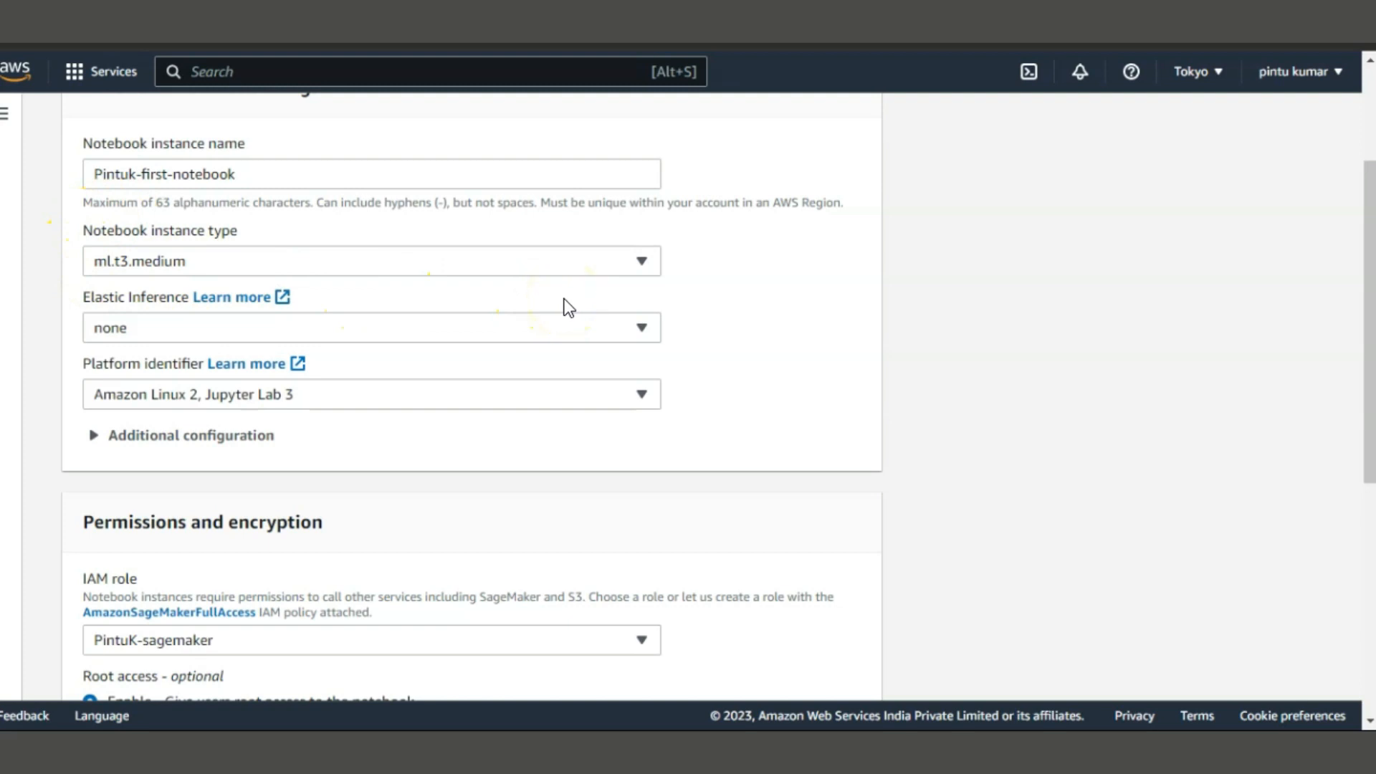
{"action": "left_click", "coordinate": [616, 334]}
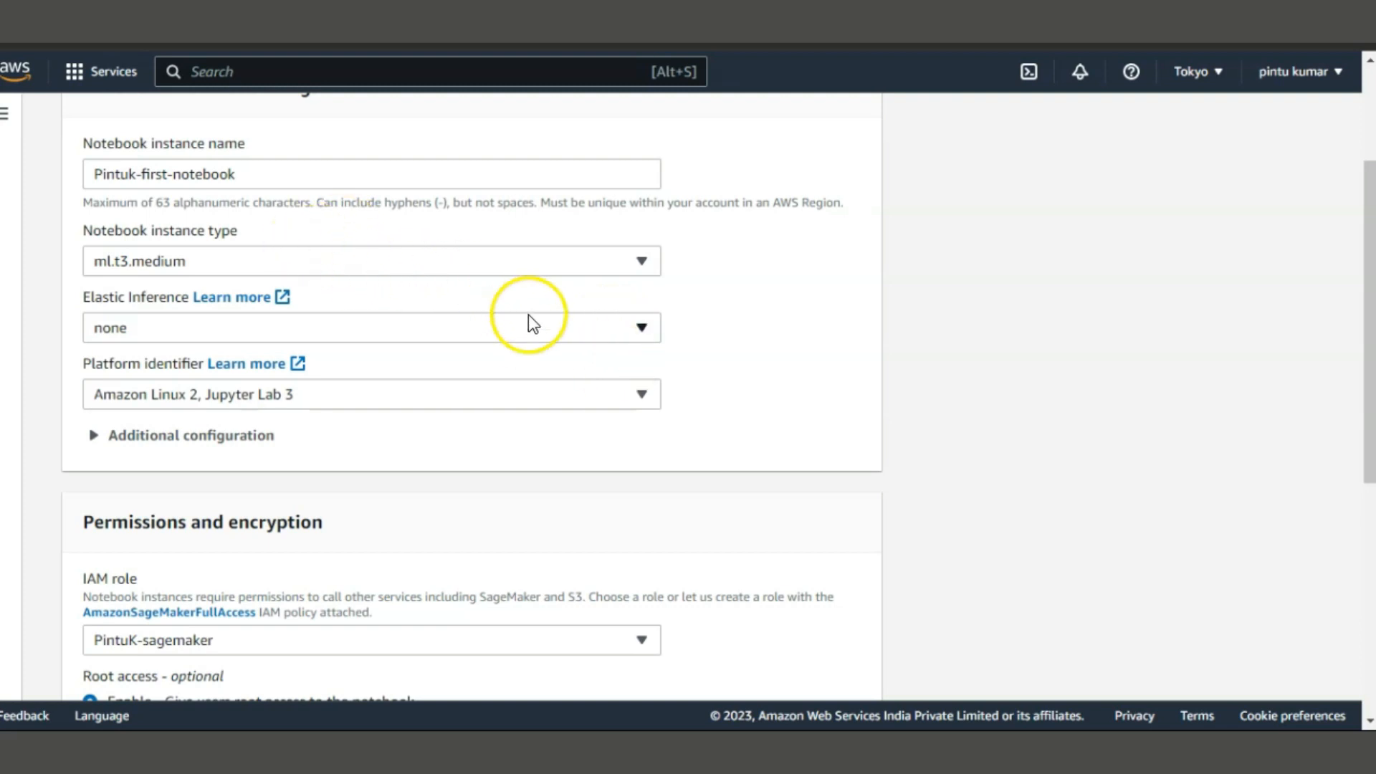
Select the existing role with the owner's name and the "-sagemaker" suffix as the notebook instance's IAM role
{"action": "scroll", "coordinate": [720, 397], "scroll_direction": "down", "scroll_amount": 2}
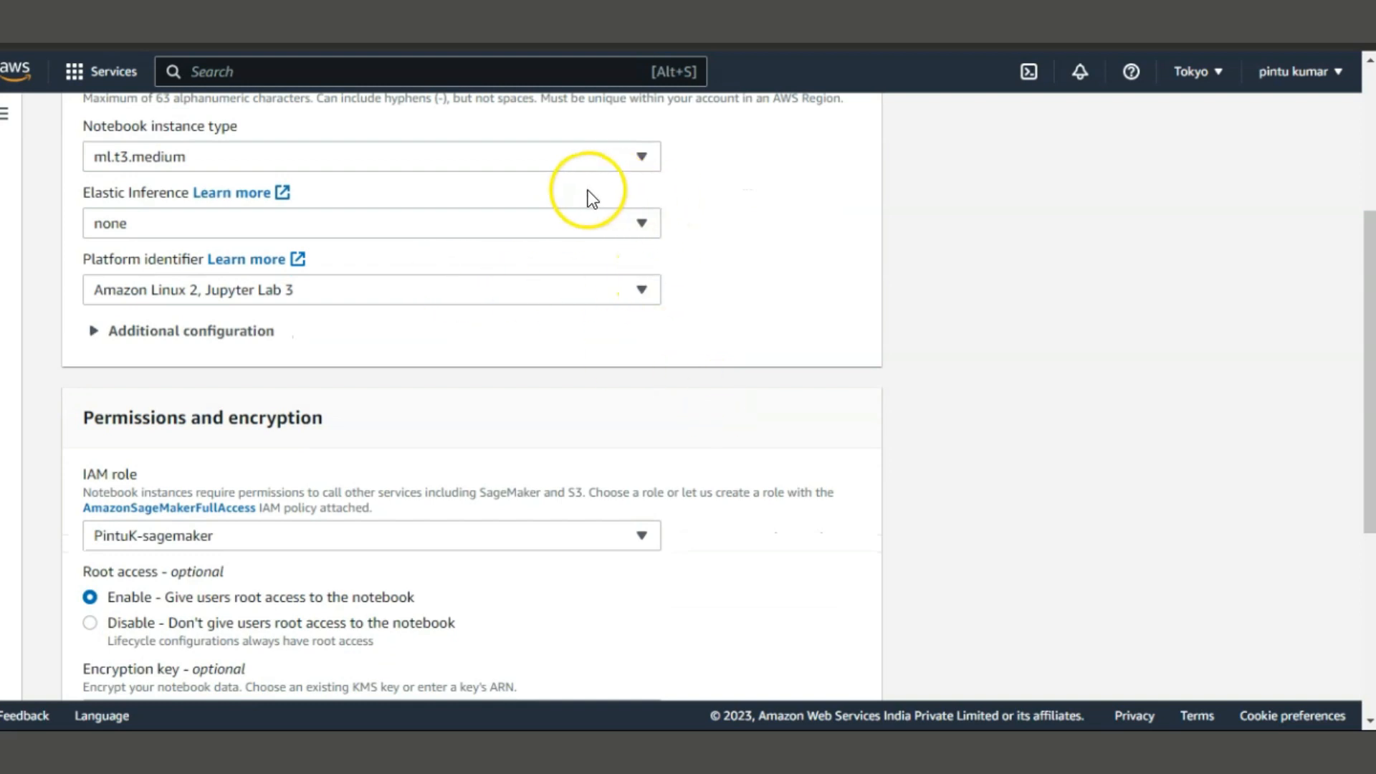
{"action": "scroll", "coordinate": [720, 366], "scroll_direction": "down", "scroll_amount": 6}
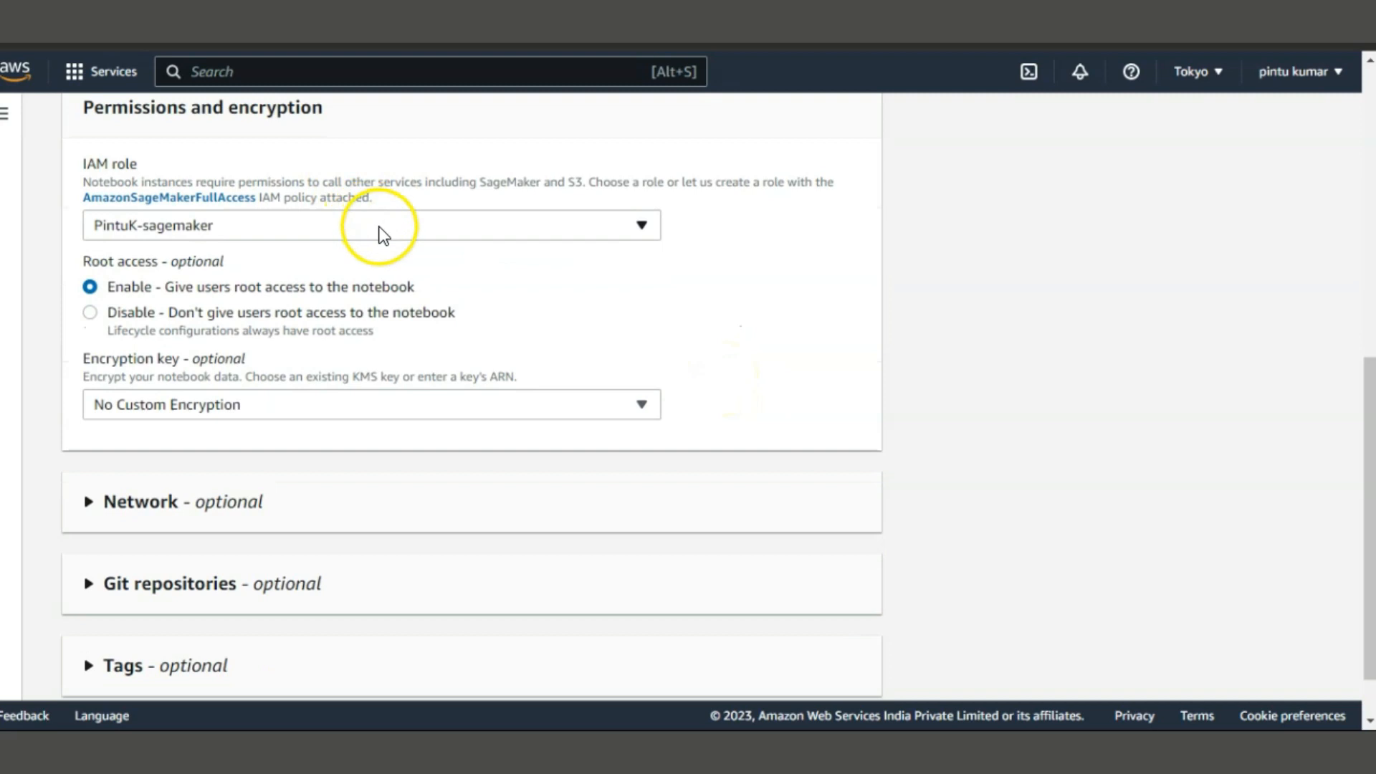
{"action": "left_click", "coordinate": [630, 224]}
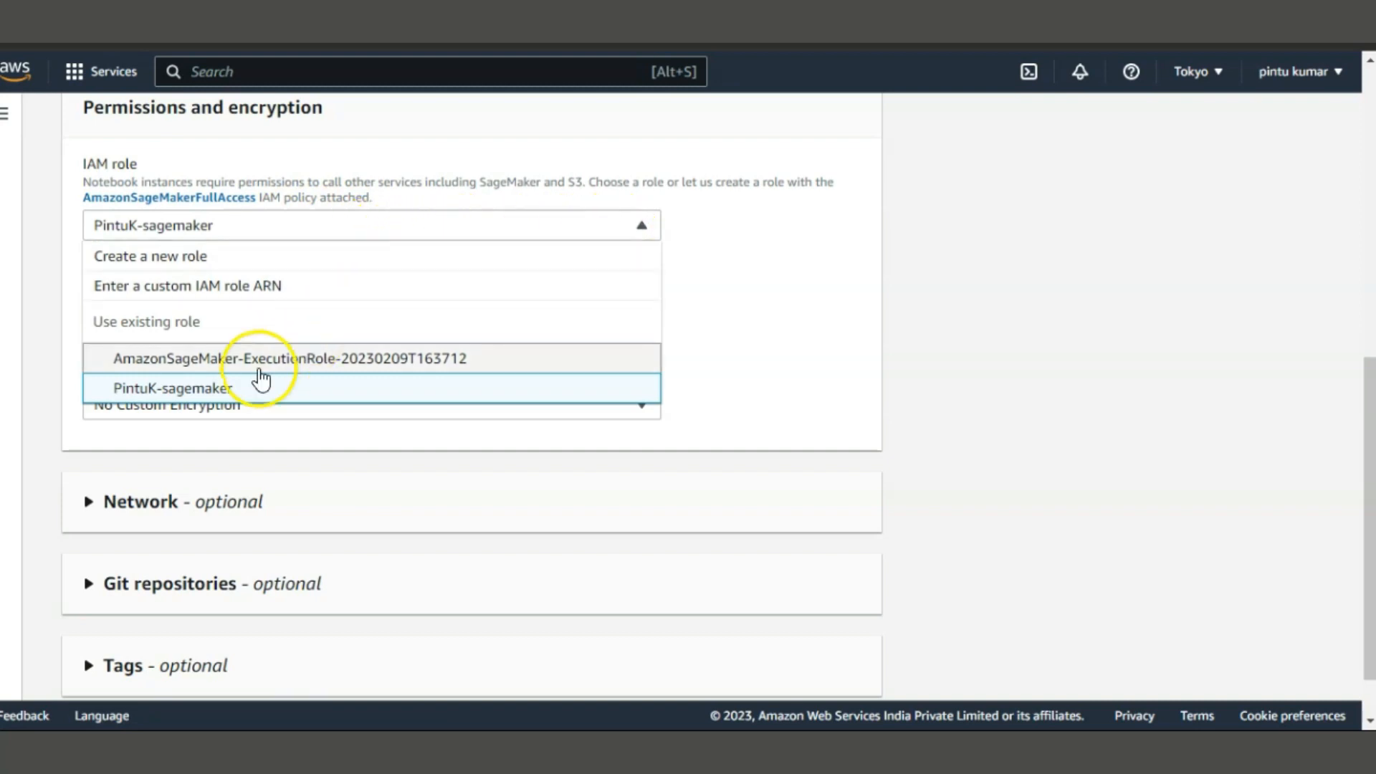
{"action": "left_click", "coordinate": [180, 396]}
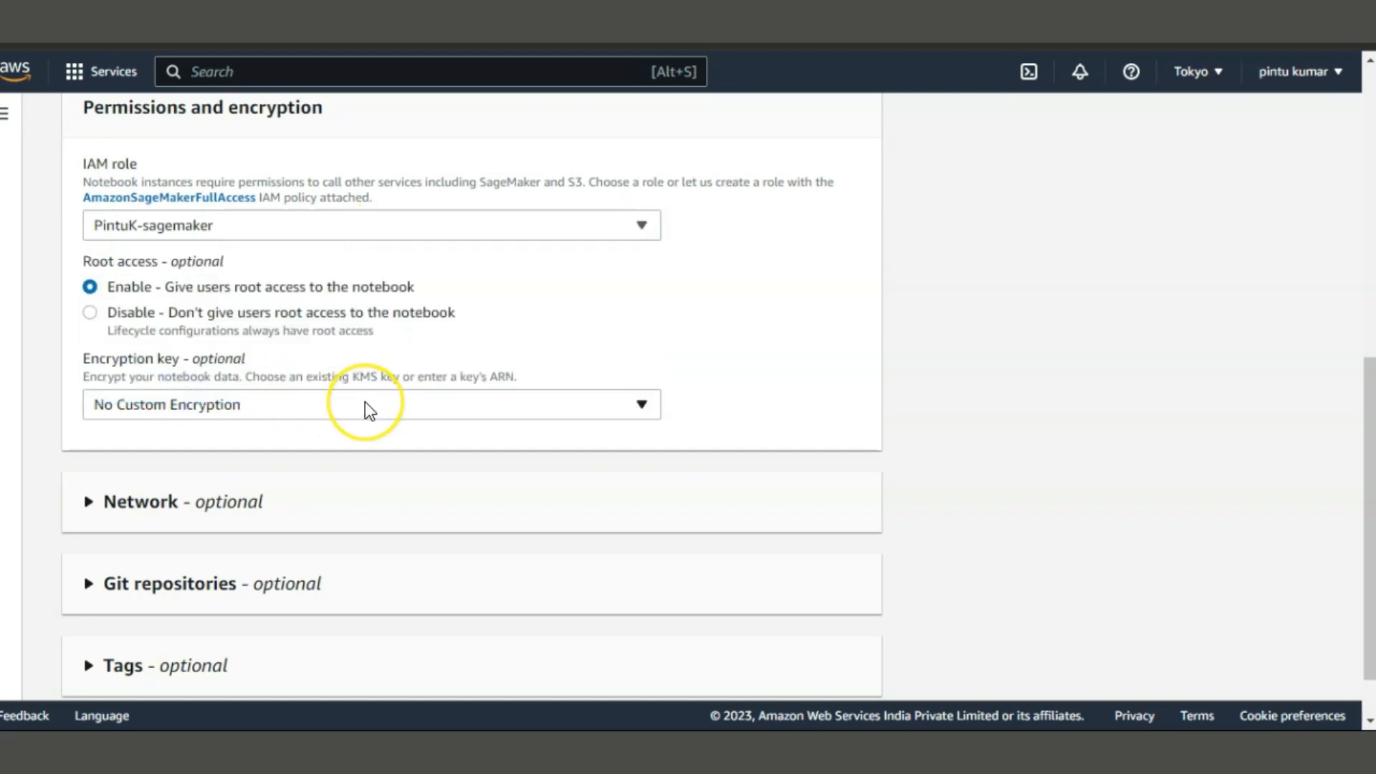
Expand the optional Git repositories settings and review the choices for the default repository
{"action": "scroll", "coordinate": [365, 407], "scroll_direction": "down", "scroll_amount": 1}
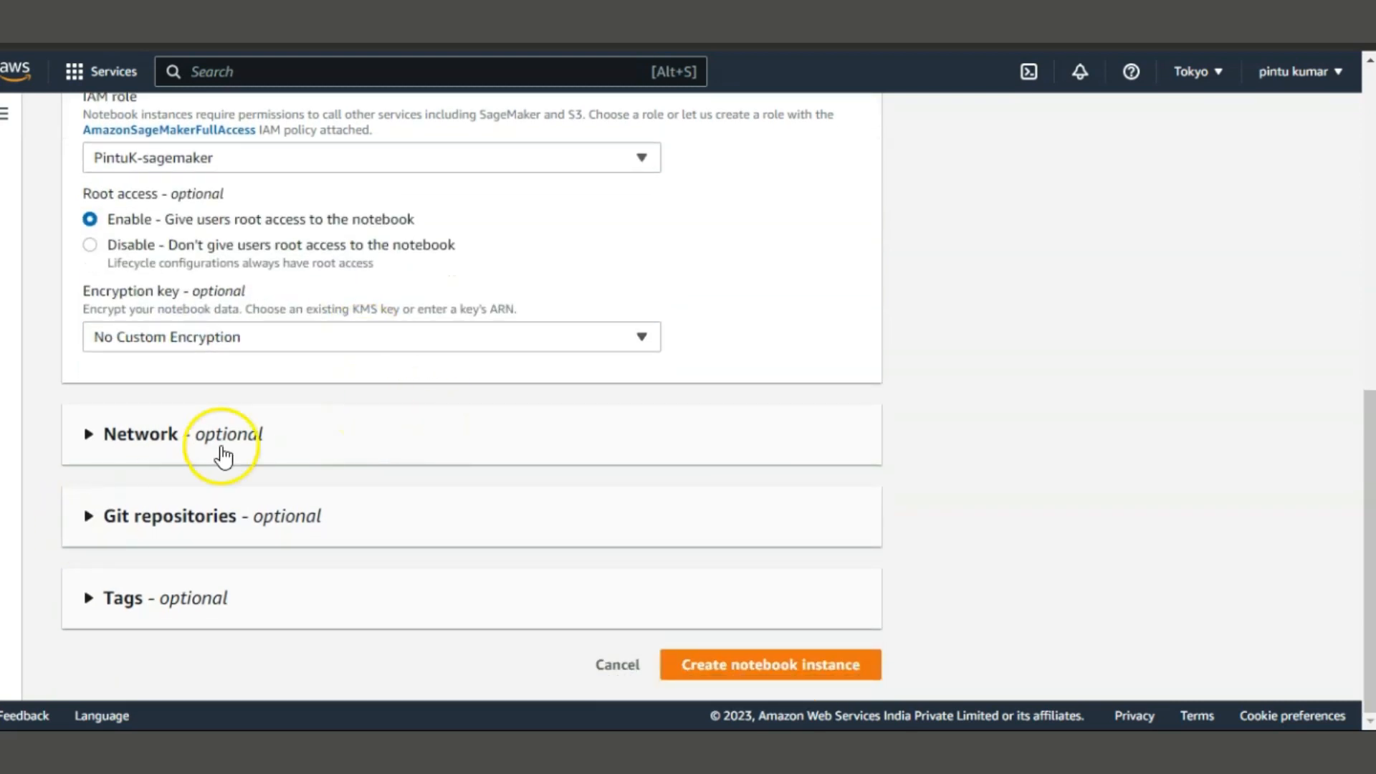
{"action": "left_click", "coordinate": [89, 516]}
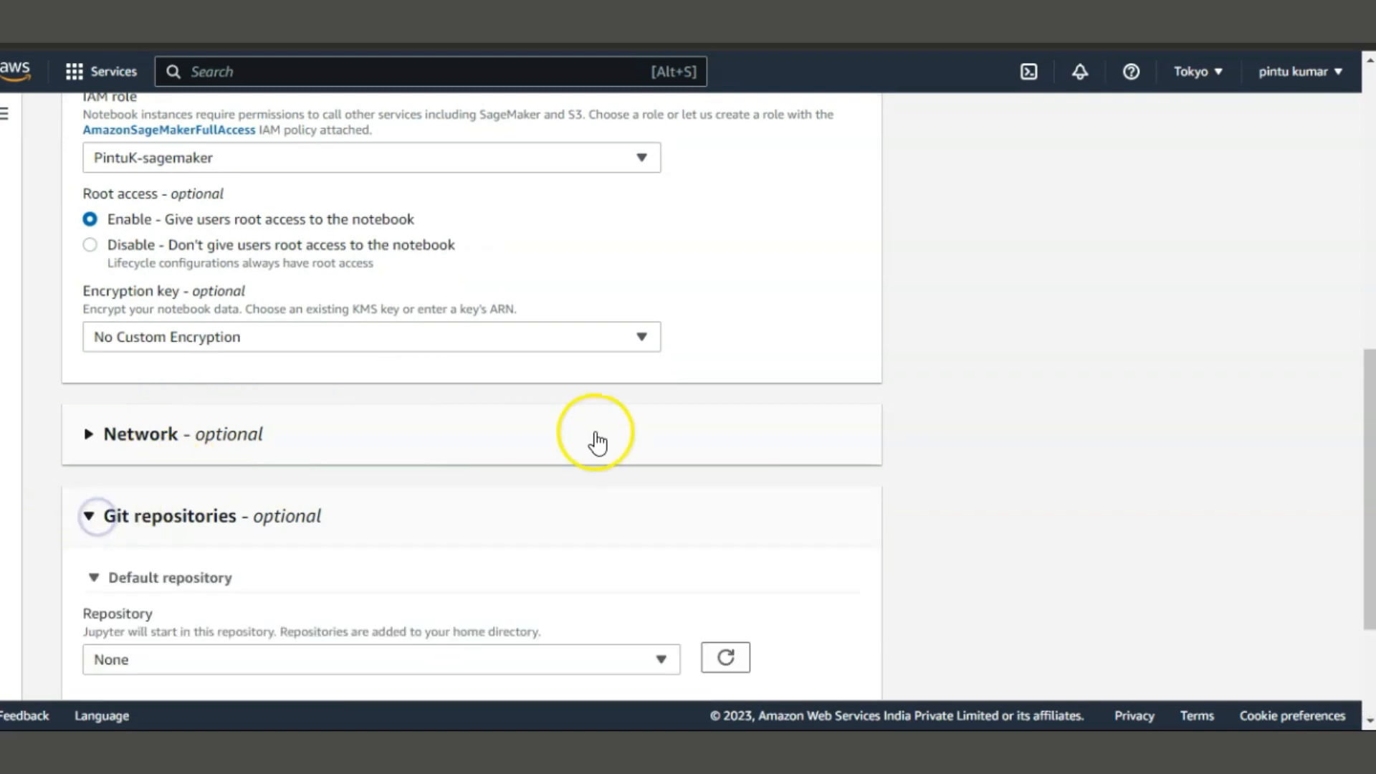
{"action": "scroll", "coordinate": [602, 440], "scroll_direction": "down", "scroll_amount": 3}
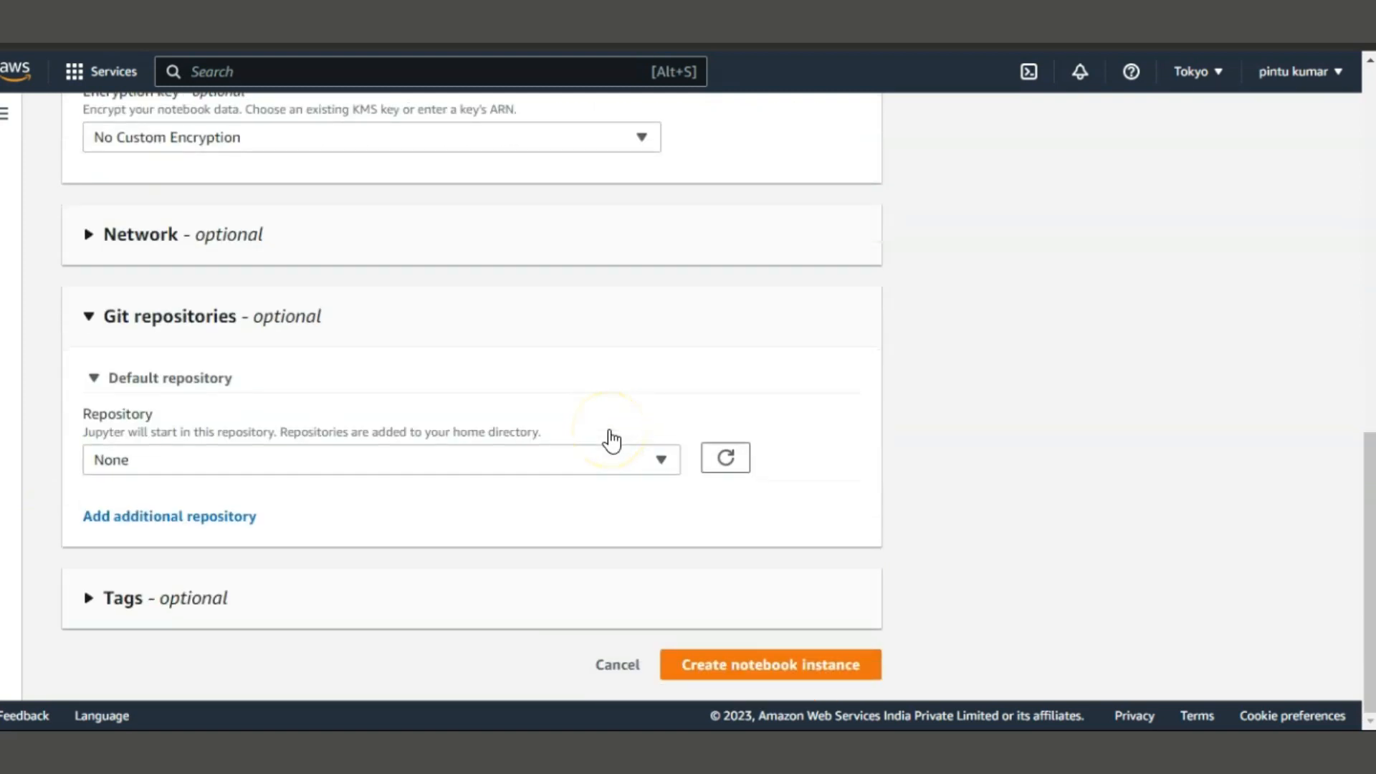
{"action": "left_click", "coordinate": [474, 463]}
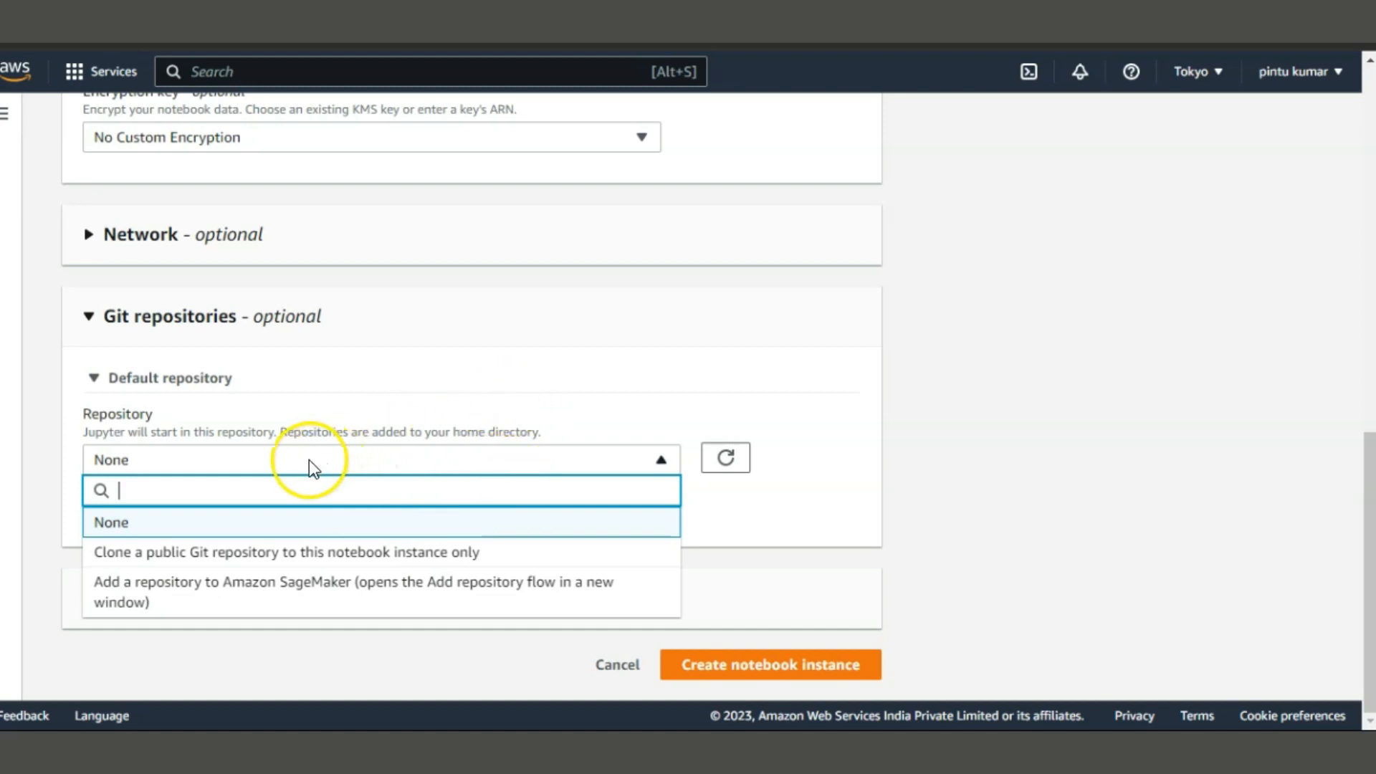
{"action": "left_click", "coordinate": [663, 462]}
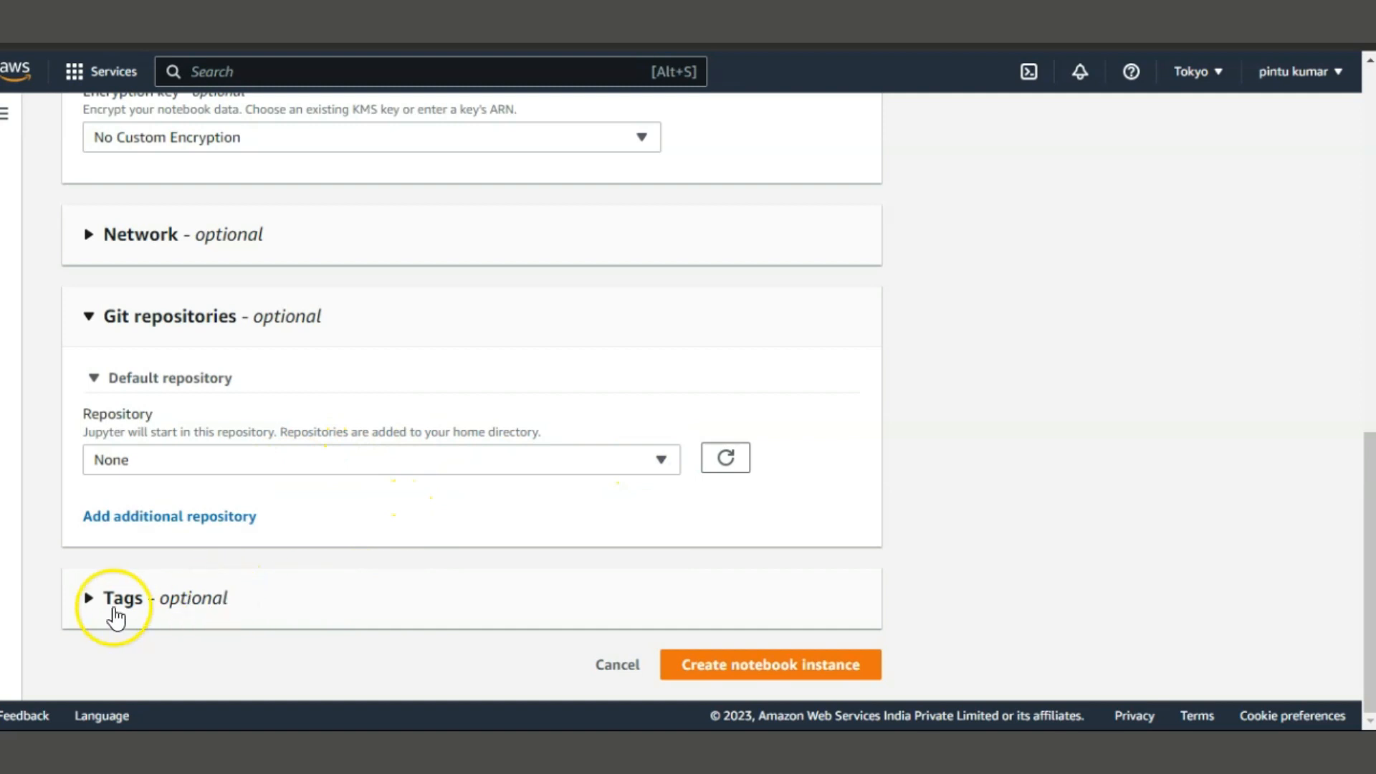
Remove the blank tag entry from the optional tags and create the notebook instance
{"action": "left_click", "coordinate": [84, 601]}
{"action": "scroll", "coordinate": [419, 523], "scroll_direction": "down", "scroll_amount": 2}
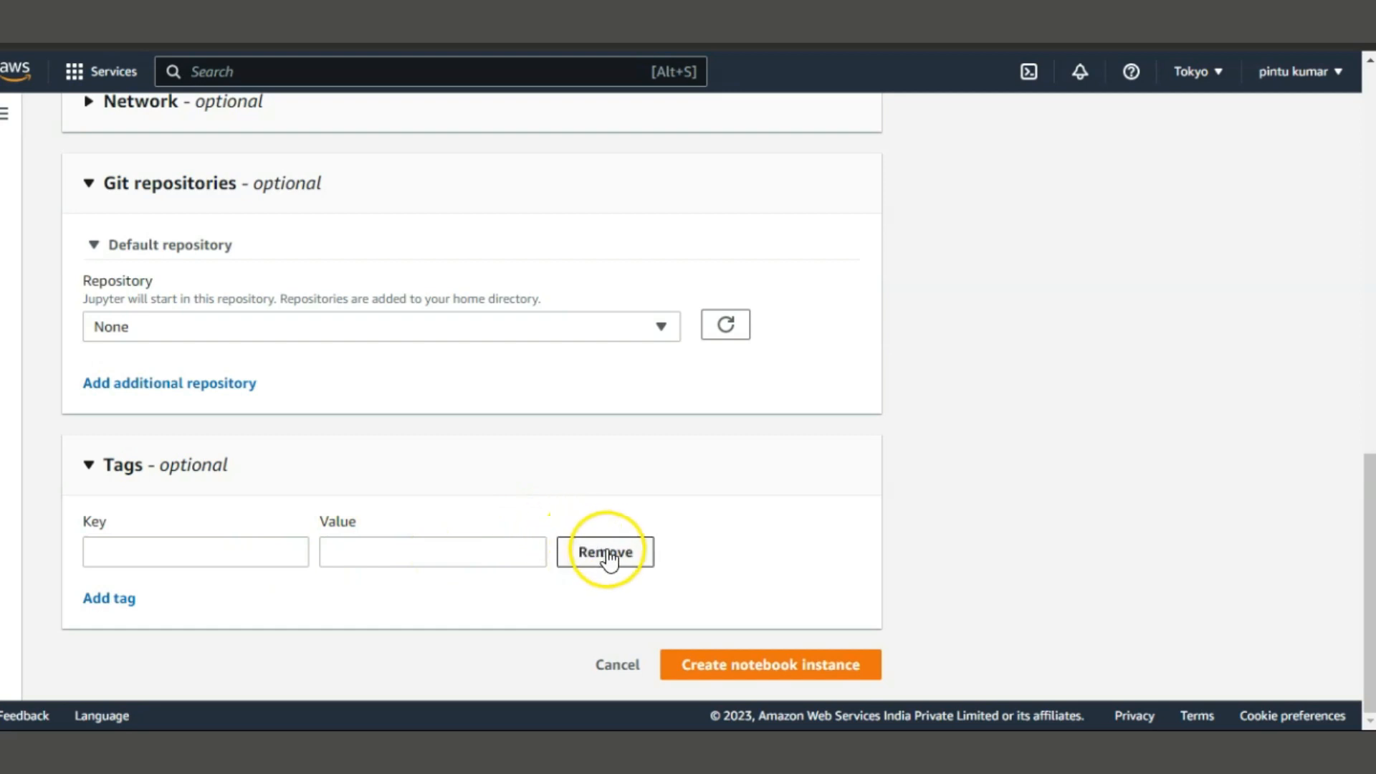
{"action": "left_click", "coordinate": [259, 546]}
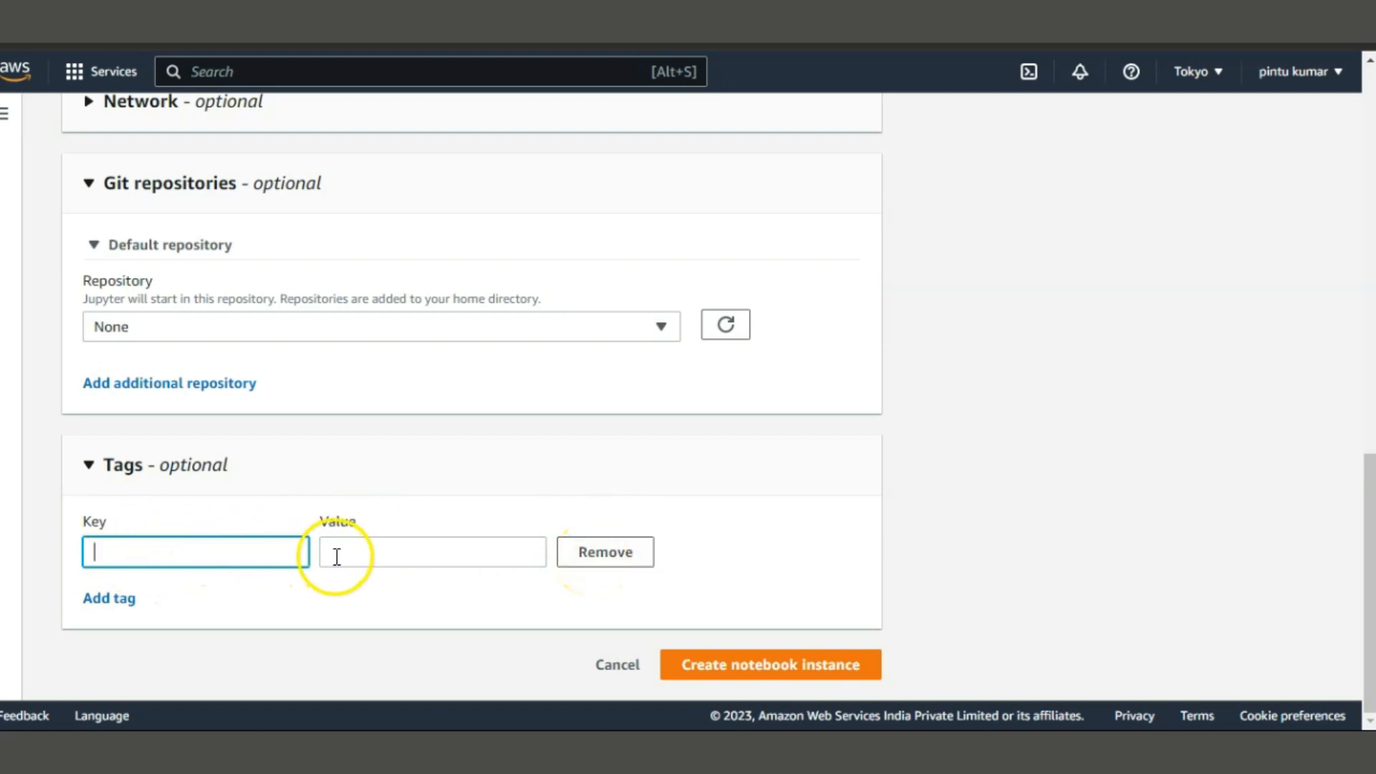
{"action": "left_click", "coordinate": [367, 552]}
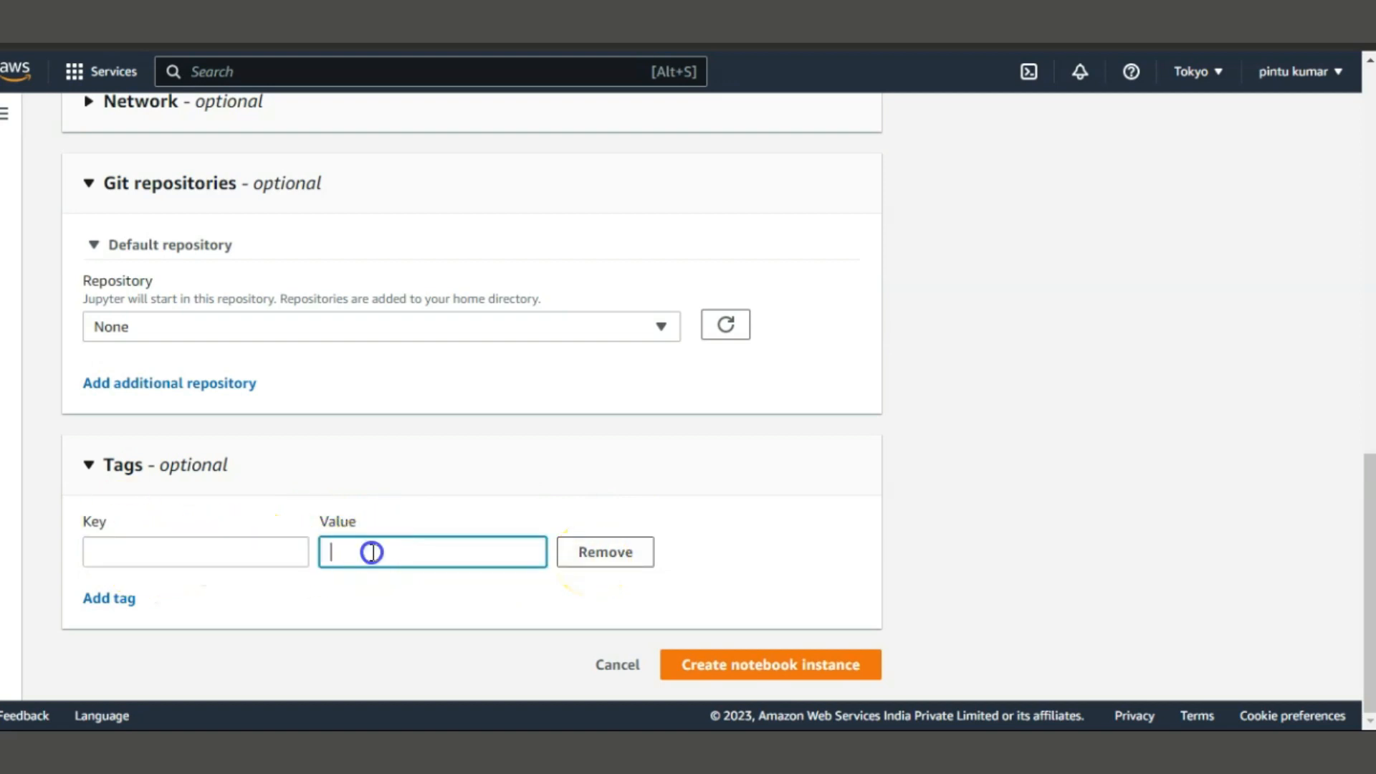
{"action": "left_click", "coordinate": [600, 551]}
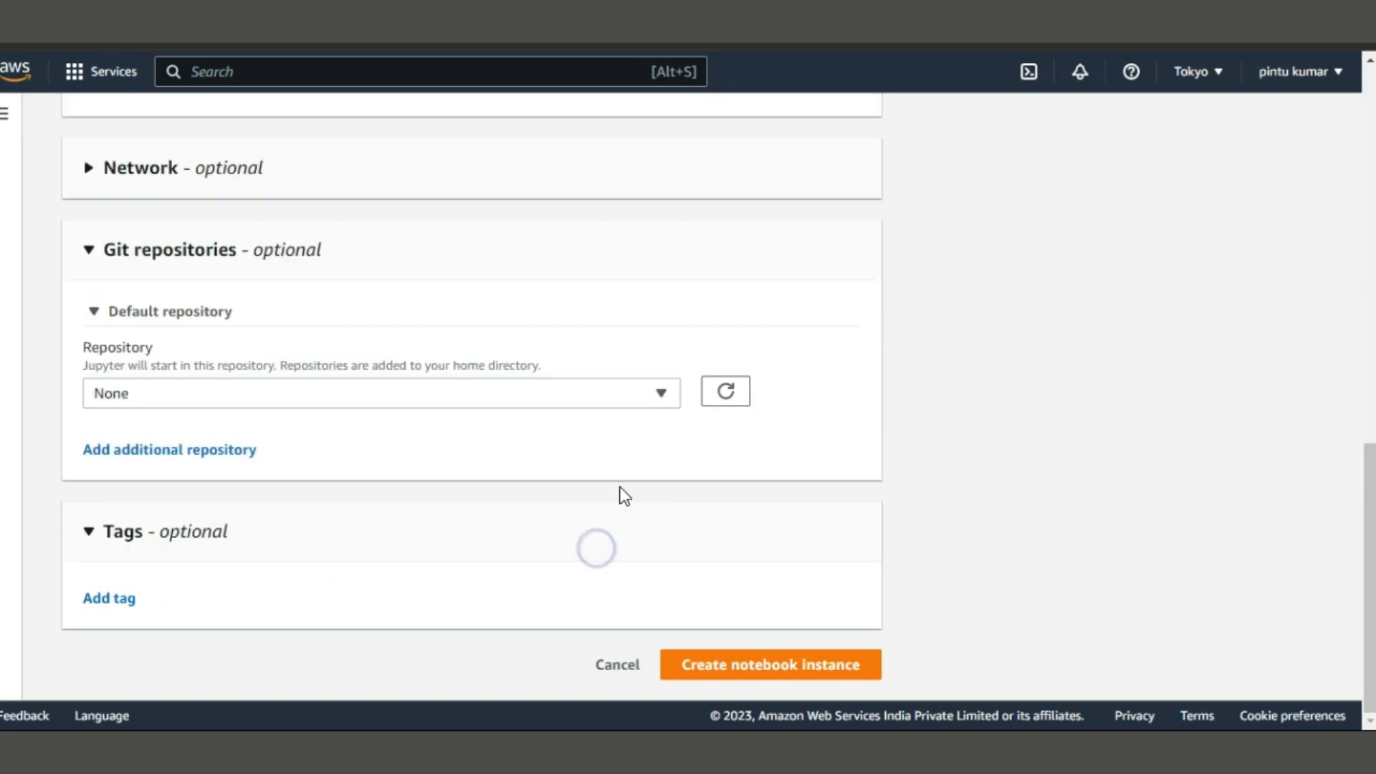
{"action": "left_click", "coordinate": [709, 665]}
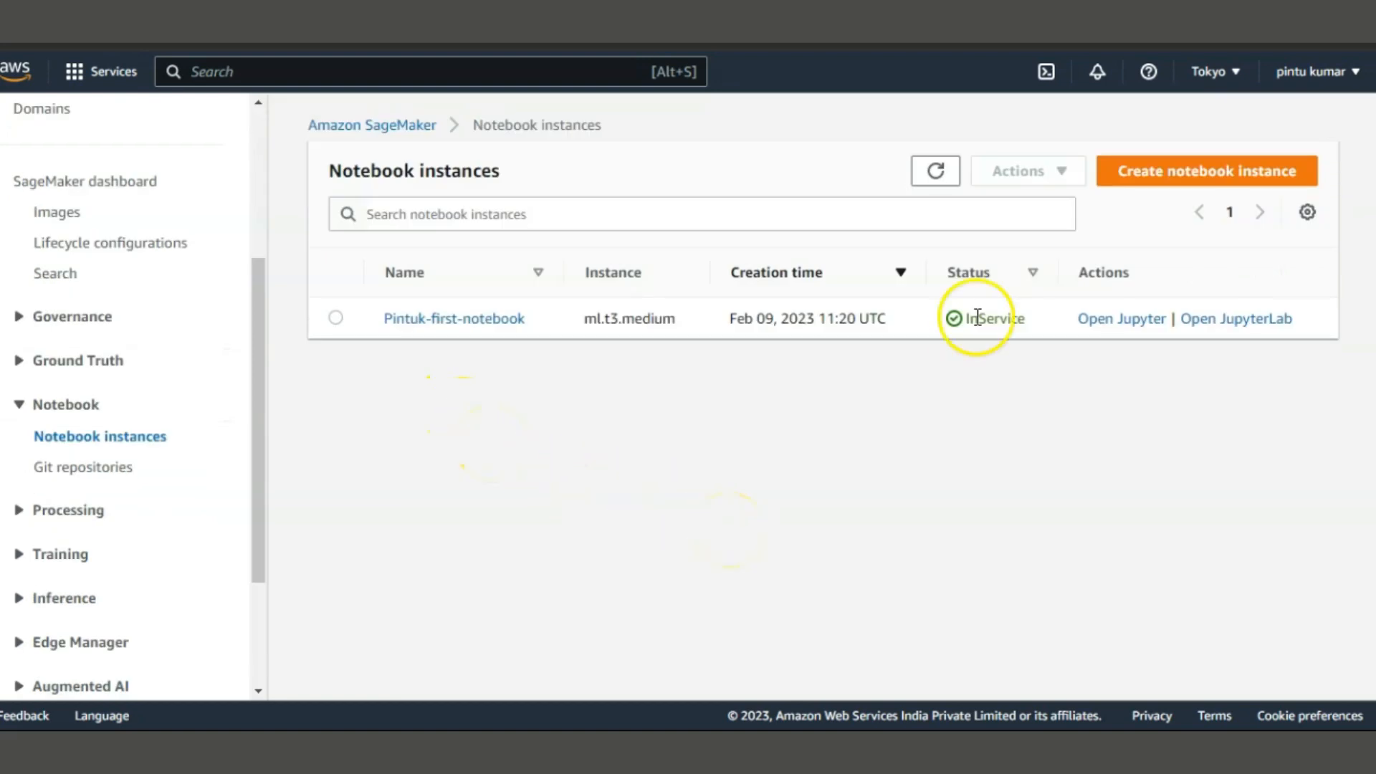
Open the new notebook instance in Jupyter and list the file and notebook types that can be created
{"action": "left_click", "coordinate": [1116, 319]}
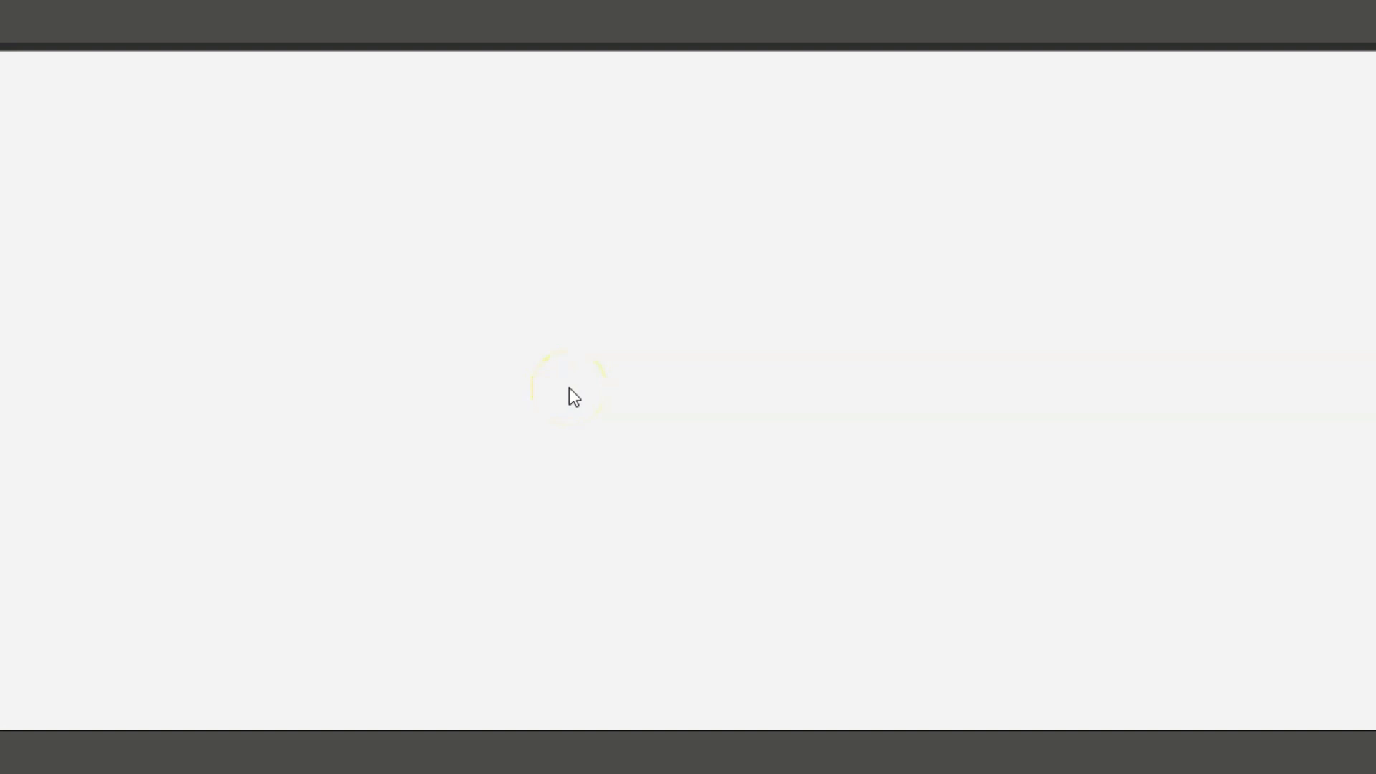
{"action": "left_click", "coordinate": [1218, 166]}
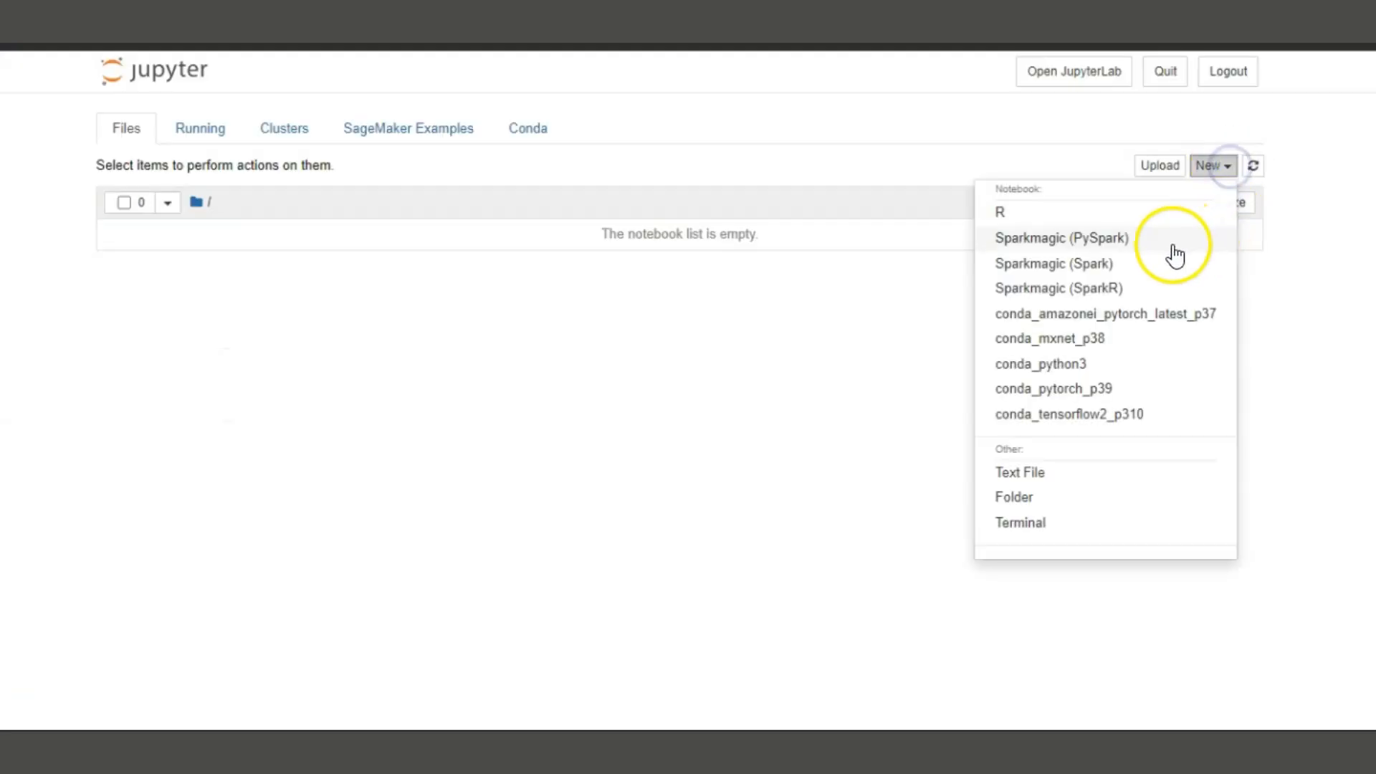